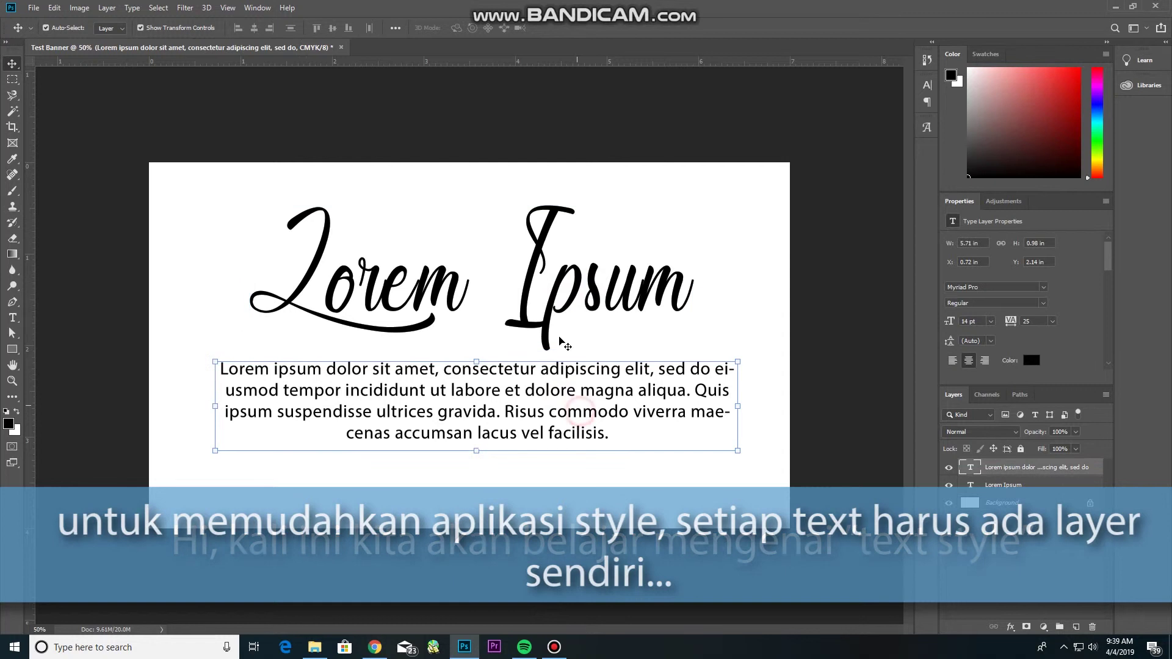
# Step: Add a Drop Shadow layer style to the "Lorem Ipsum" title text and move the style dialog off the artwork
pyautogui.click(567, 295)
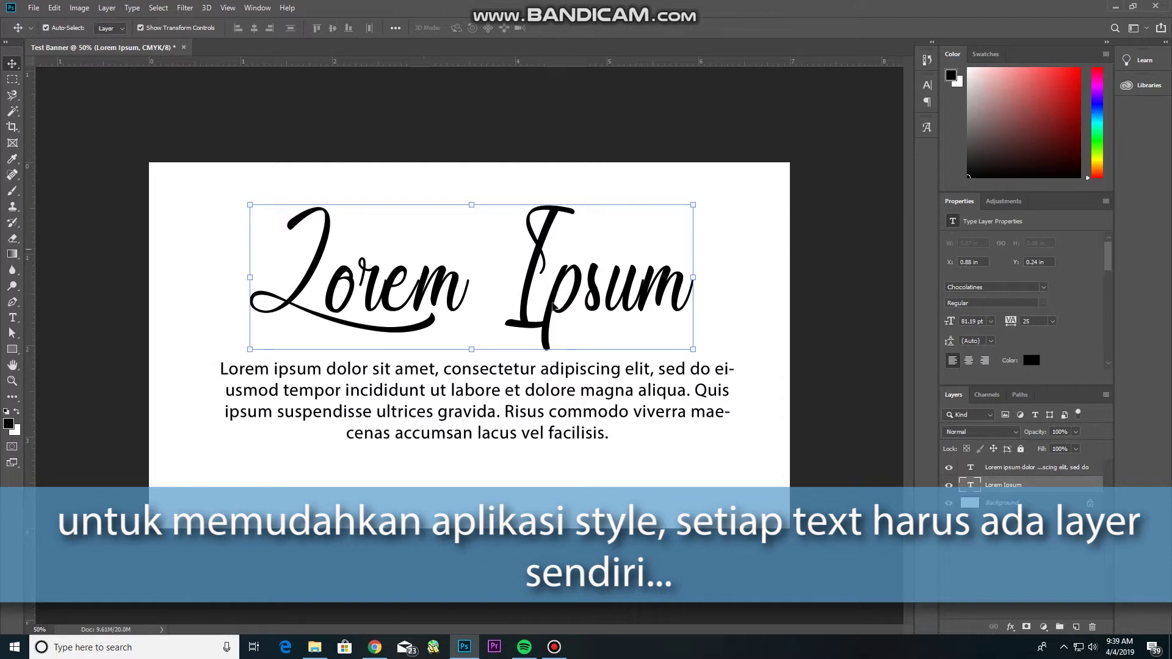
pyautogui.click(1011, 627)
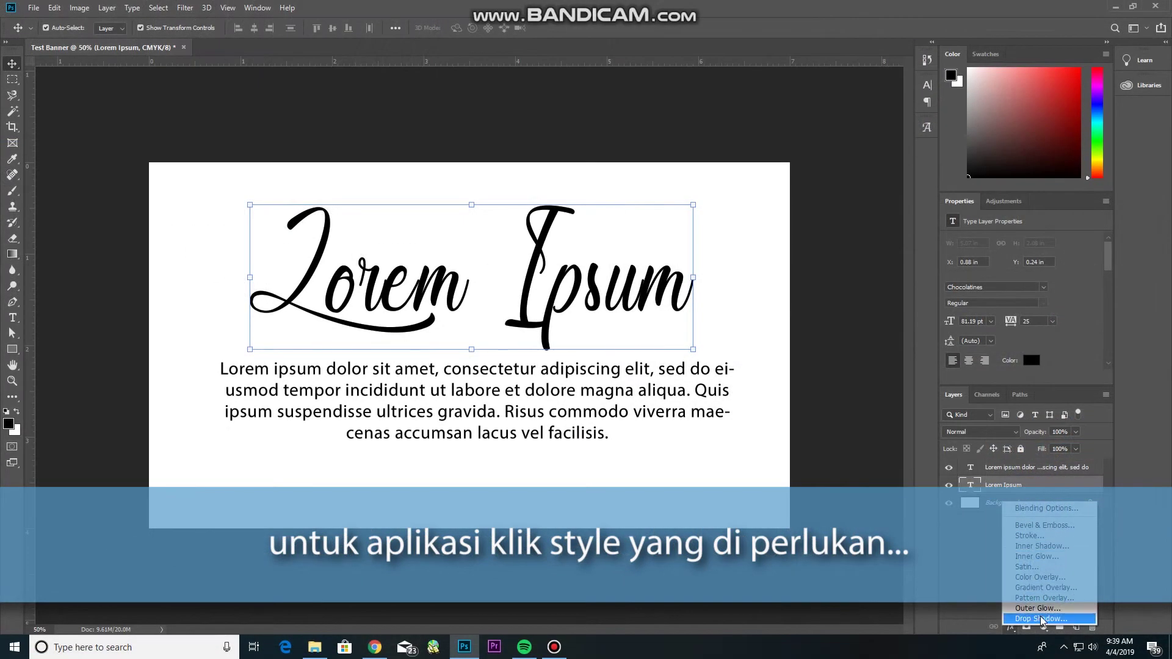
pyautogui.click(1041, 619)
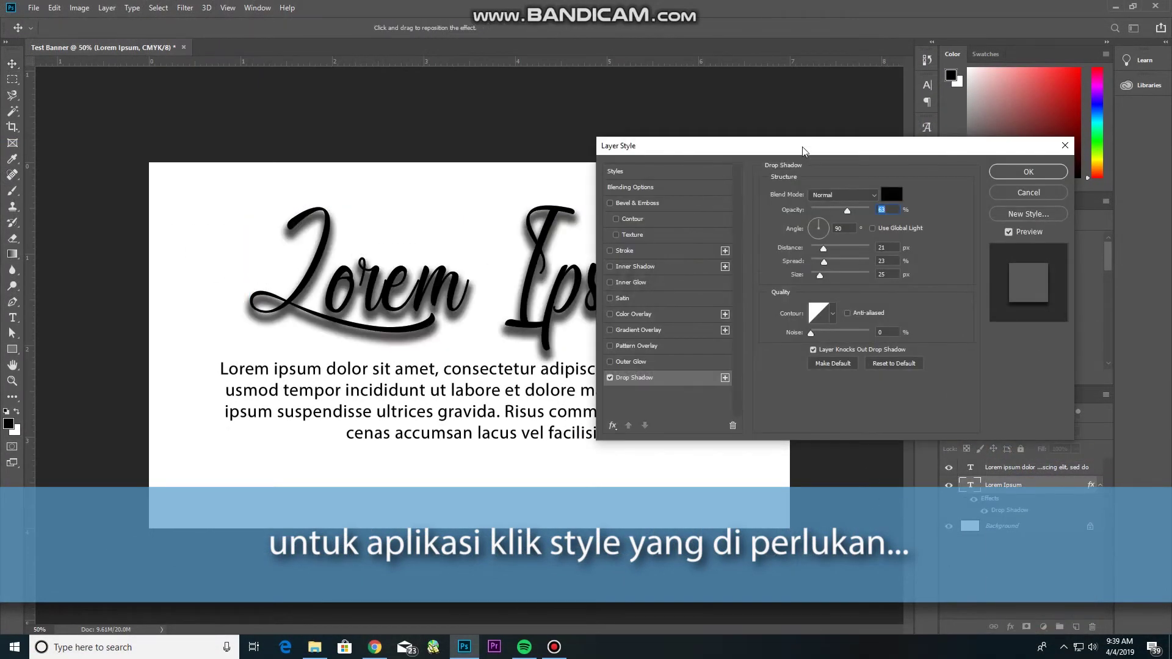
pyautogui.moveTo(809, 151); pyautogui.dragTo(863, 59)
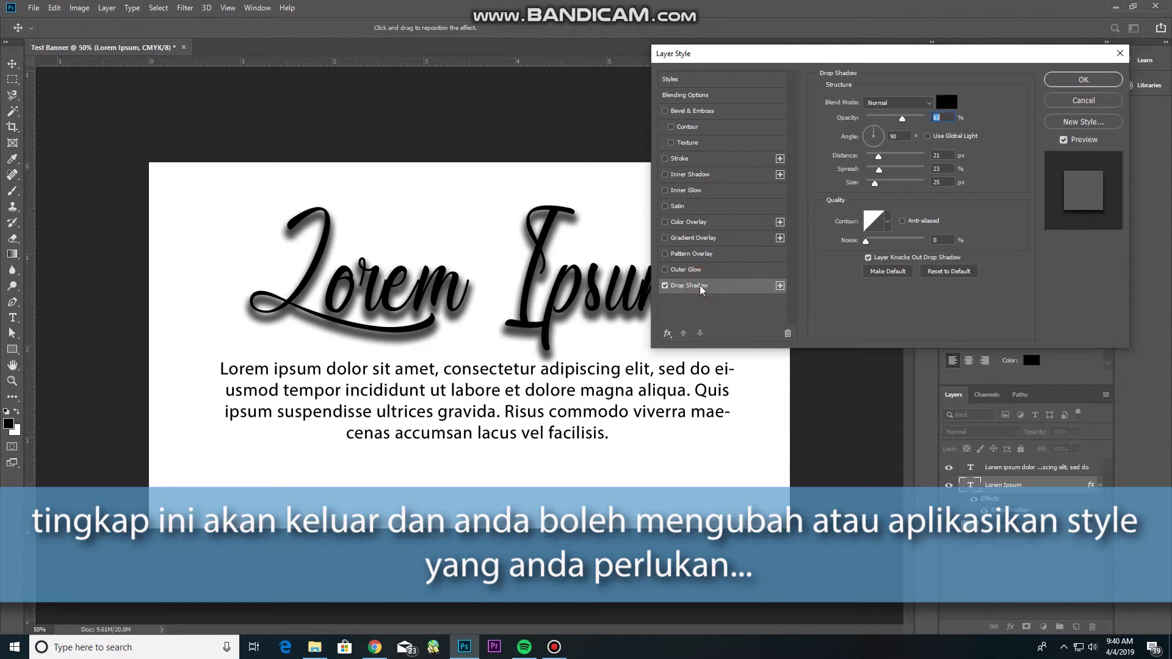
# Step: Enable a Stroke on the title text and set its color to bright red (R 240, G 12, B 55)
pyautogui.click(688, 159)
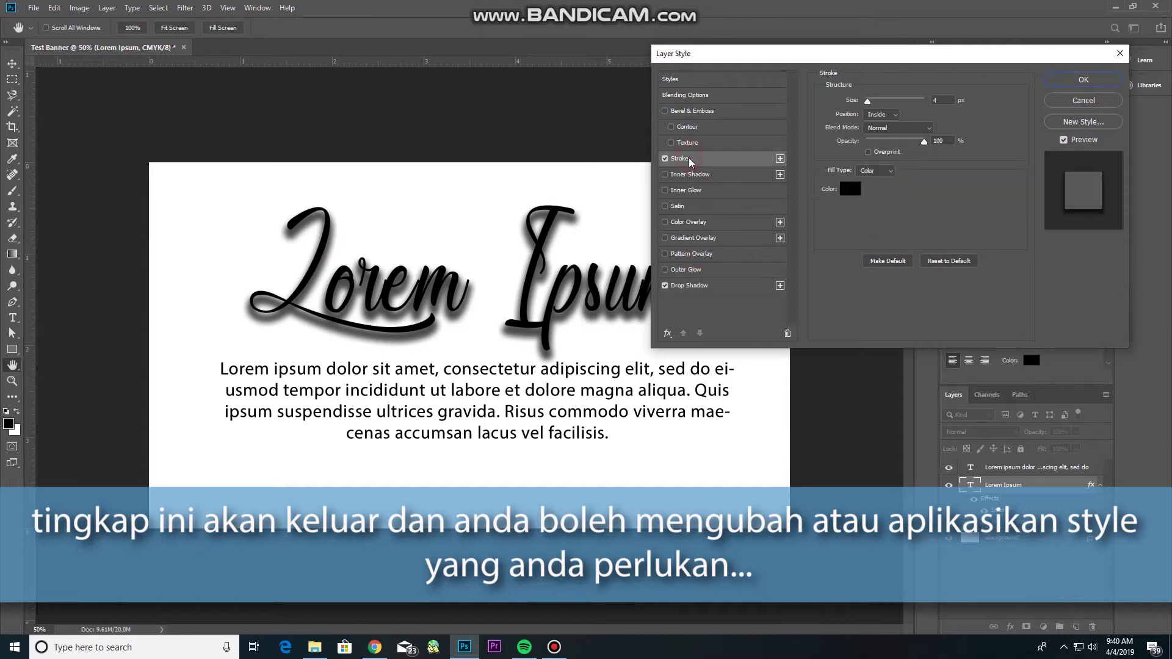
pyautogui.click(850, 190)
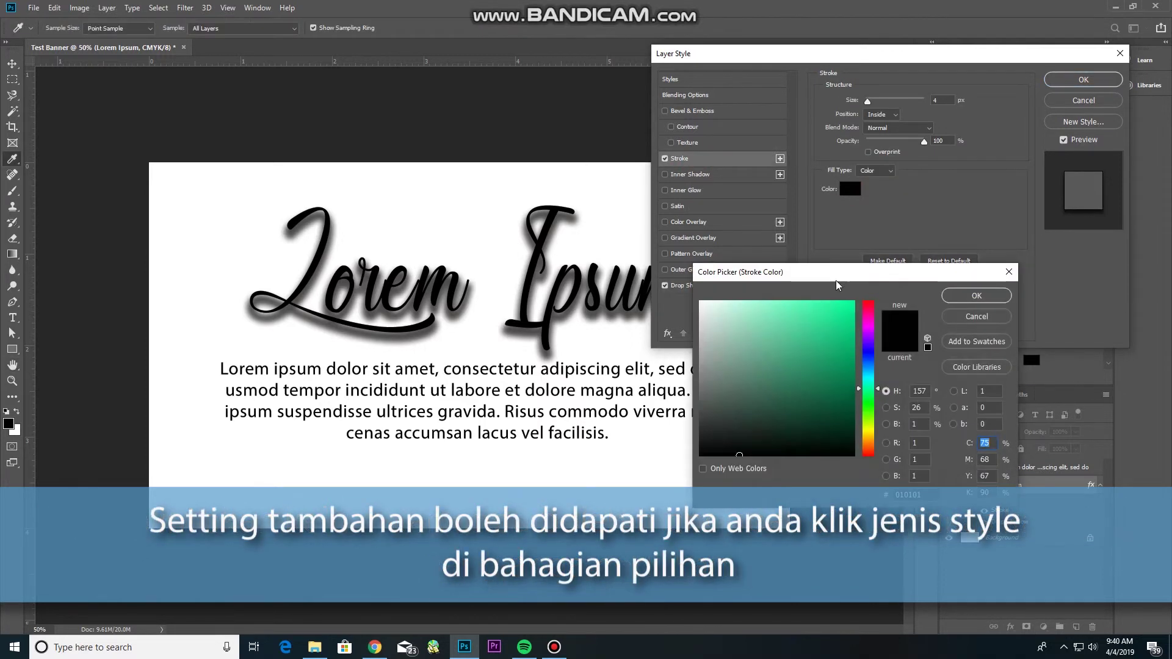
pyautogui.click(870, 308)
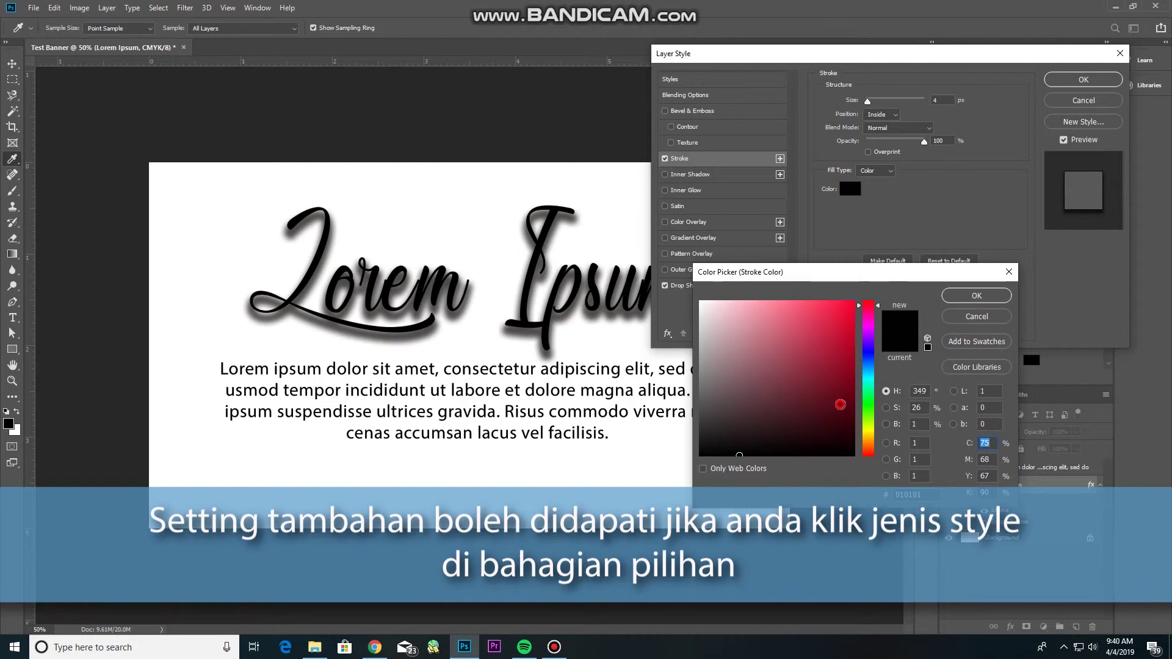
pyautogui.click(840, 404)
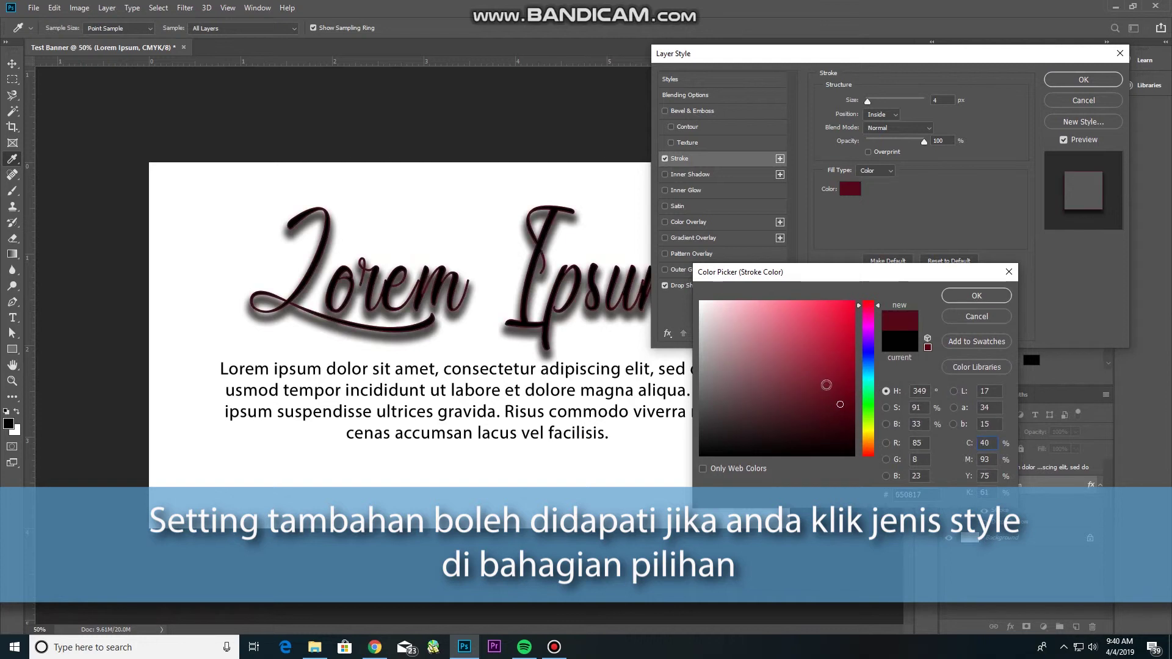
pyautogui.click(843, 340)
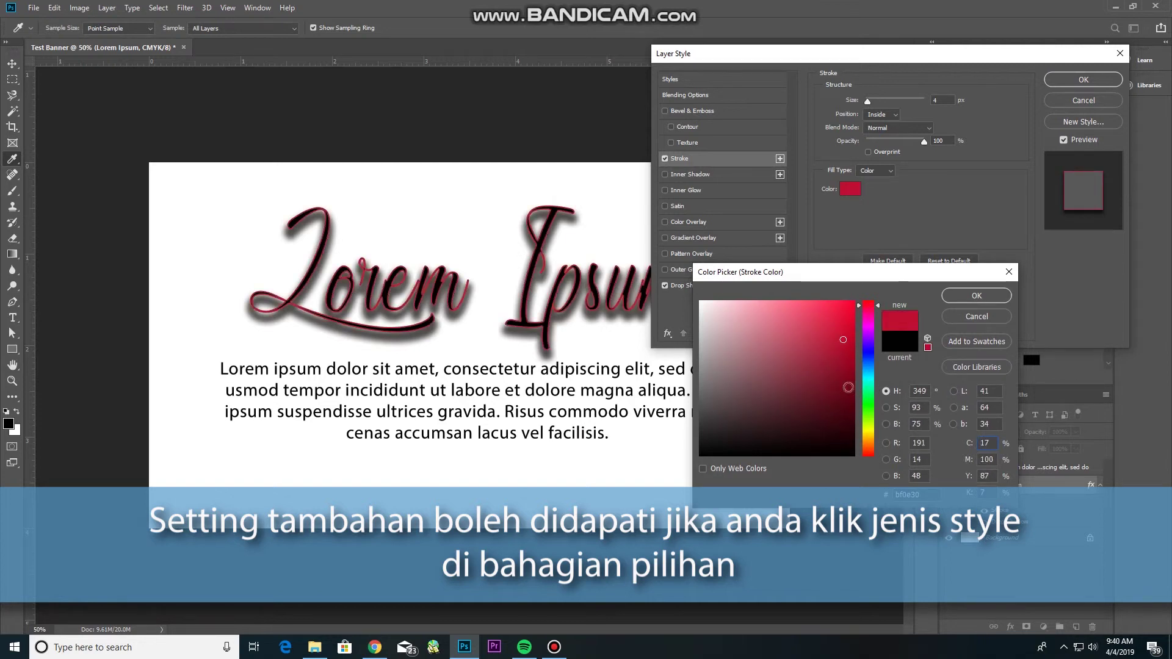
pyautogui.click(846, 309)
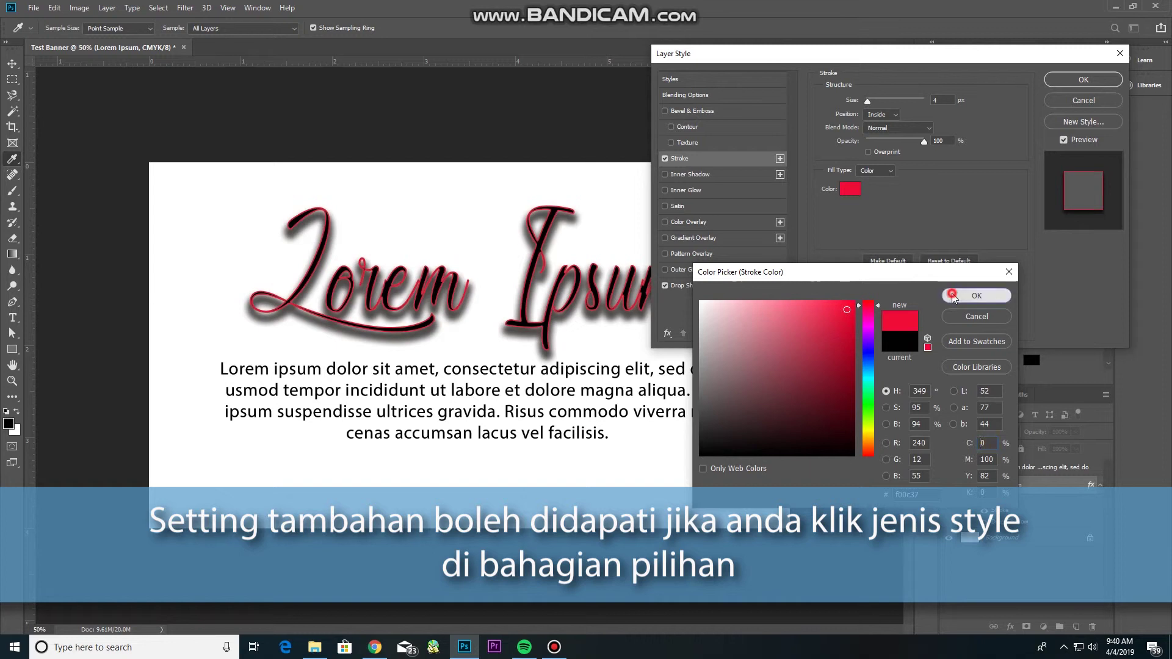
pyautogui.click(977, 296)
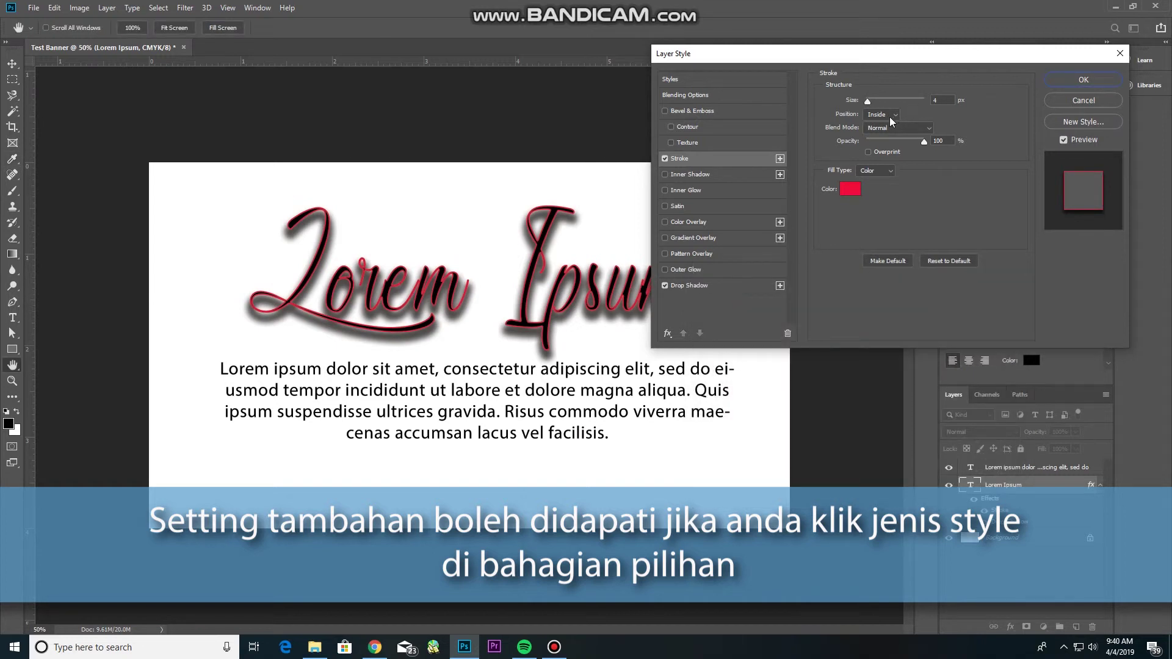
# Step: Set the title's stroke position to Outside and its size to 6 px
pyautogui.click(883, 115)
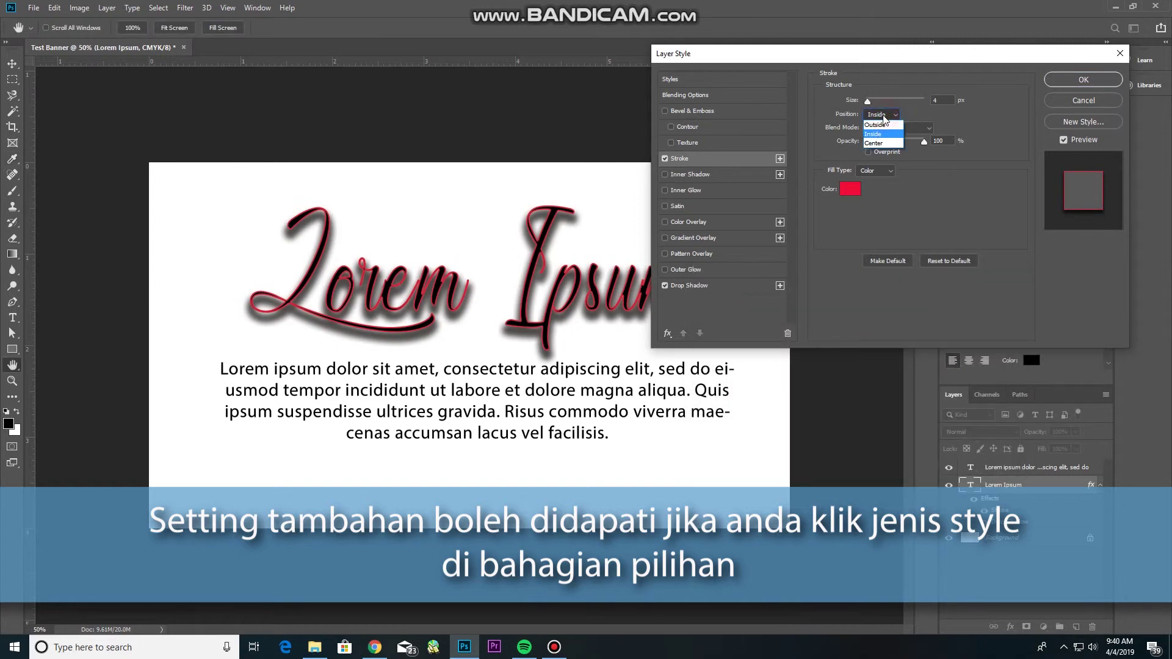
pyautogui.click(883, 124)
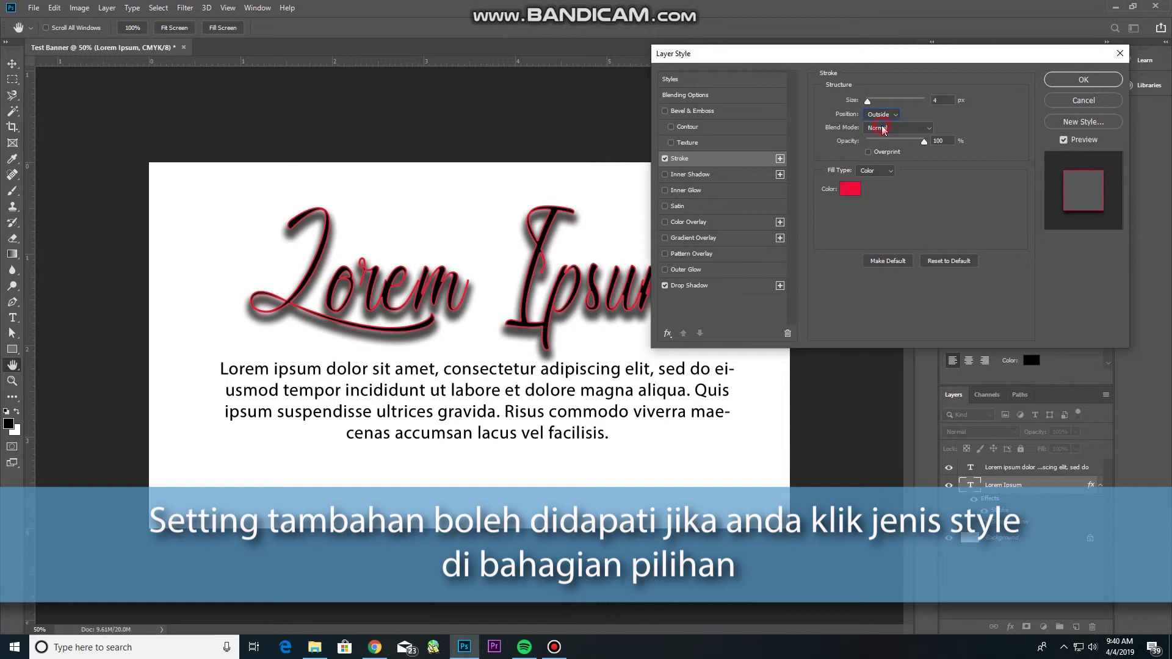
pyautogui.click(877, 116)
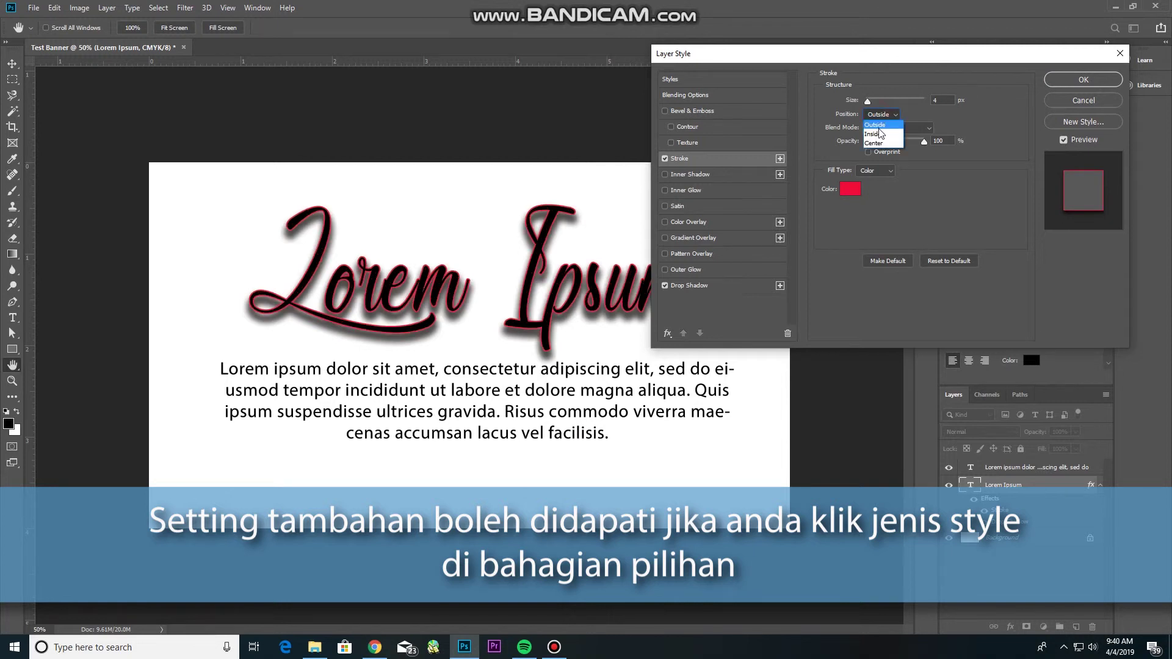
pyautogui.click(879, 123)
pyautogui.click(879, 114)
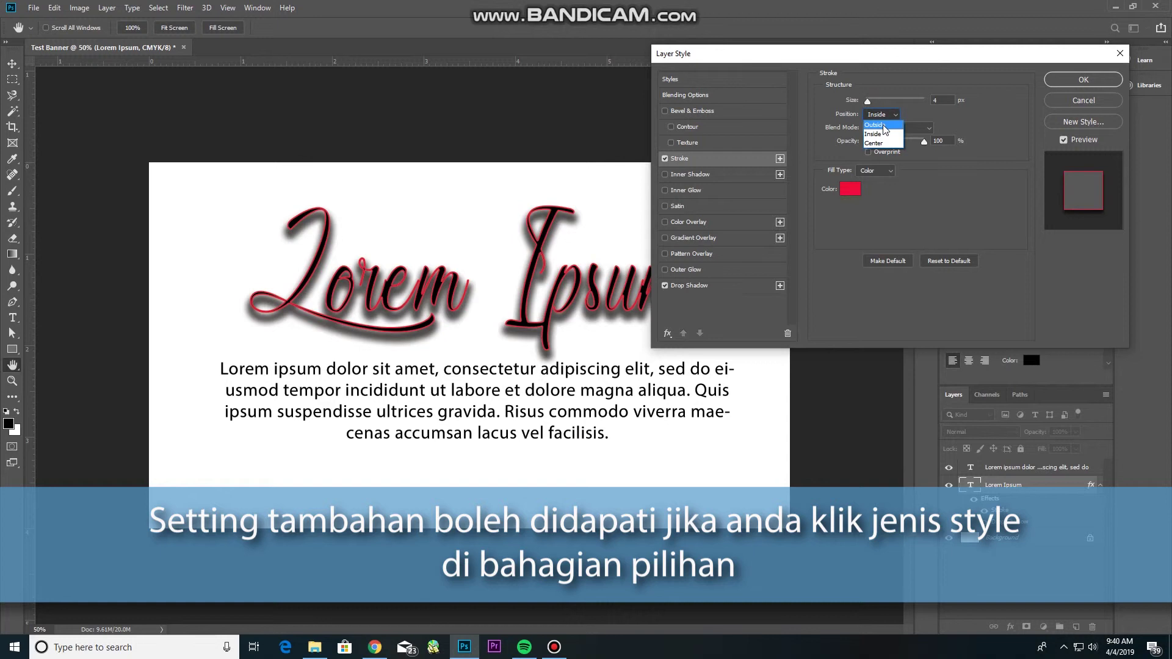
pyautogui.click(883, 126)
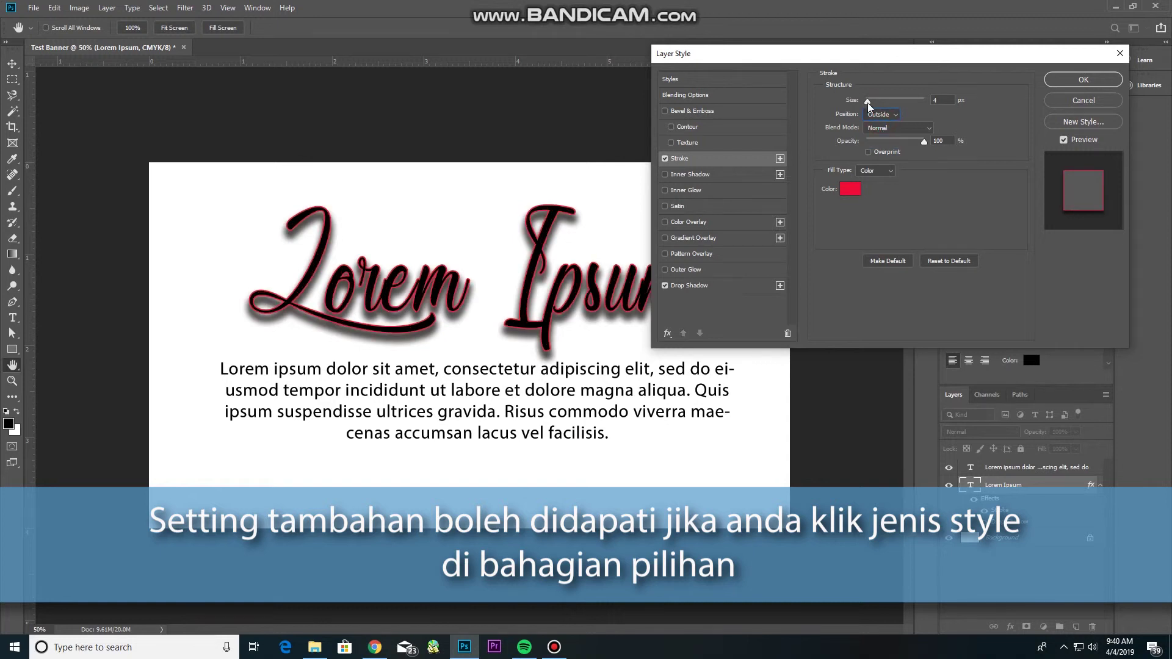
pyautogui.moveTo(867, 103)
pyautogui.mouseDown()
pyautogui.moveTo(881, 103)
pyautogui.moveTo(870, 107)
pyautogui.mouseUp()
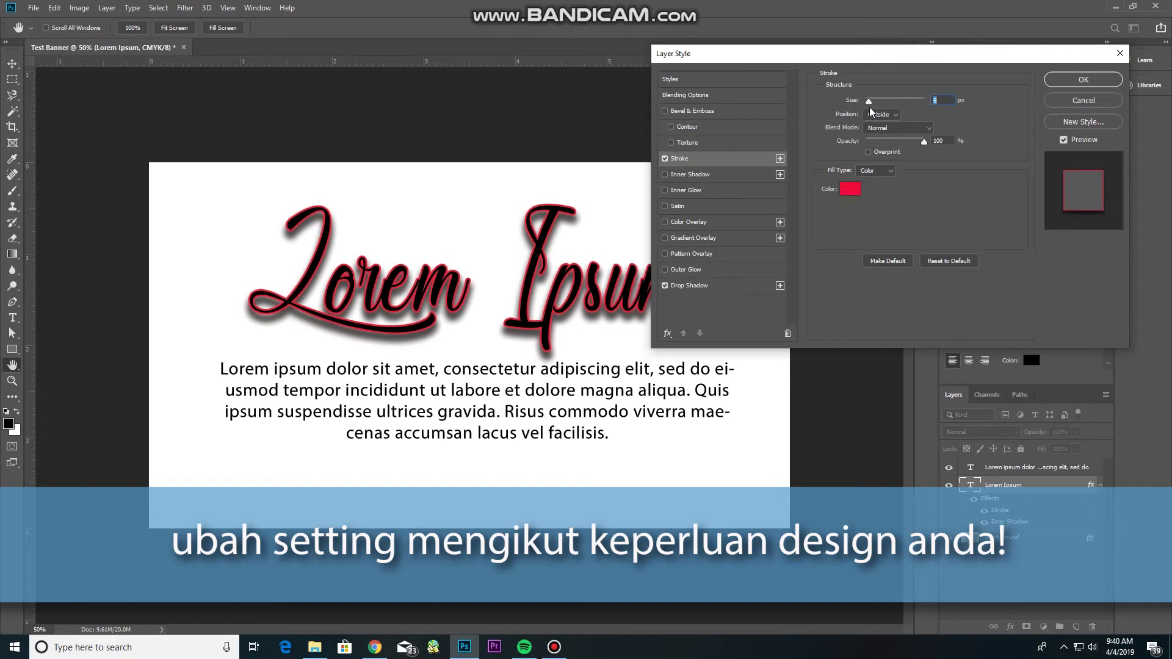
# Step: Change the title's stroke color to magenta (R 240, G 12, B 237)
pyautogui.click(850, 190)
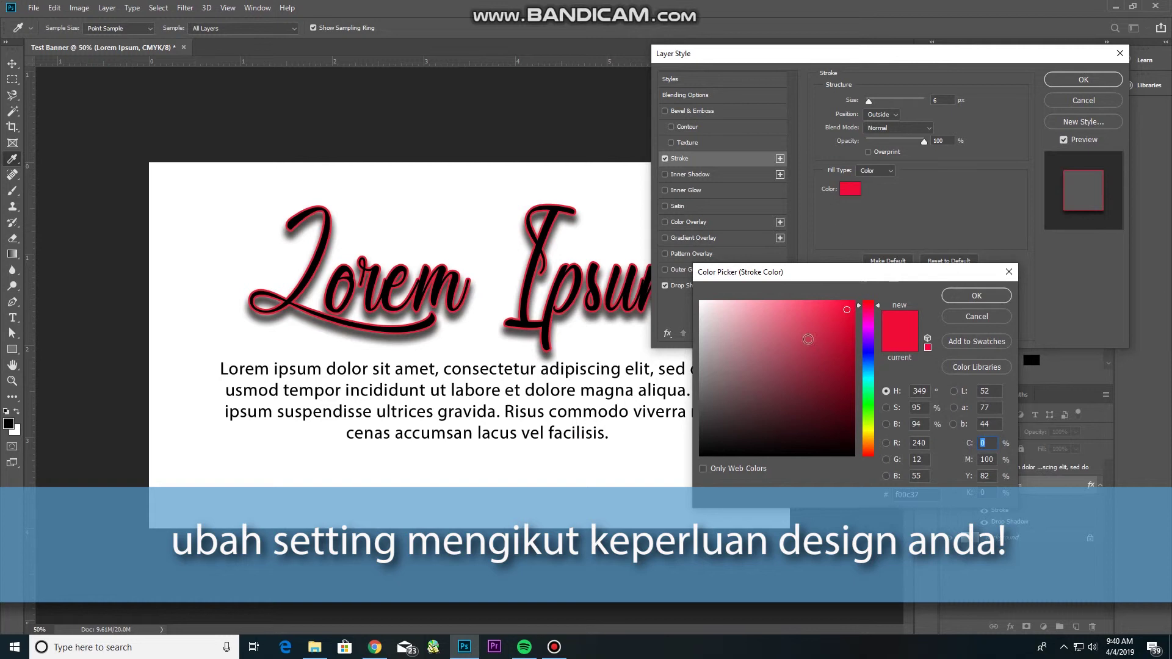
pyautogui.click(860, 383)
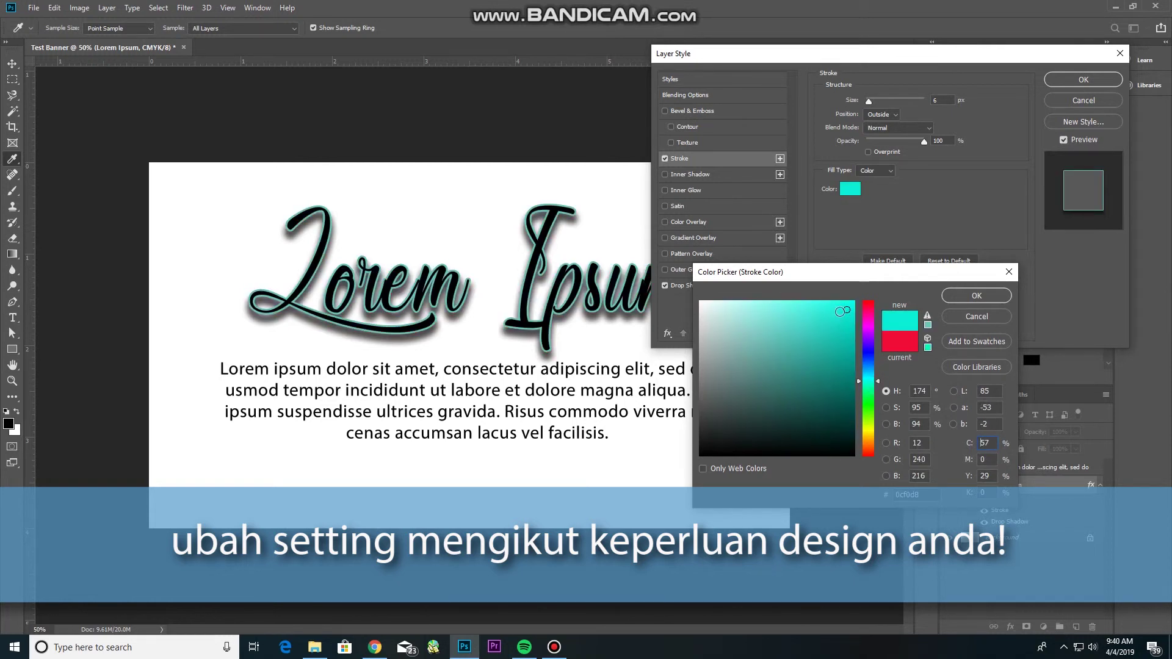
pyautogui.click(868, 410)
pyautogui.click(870, 432)
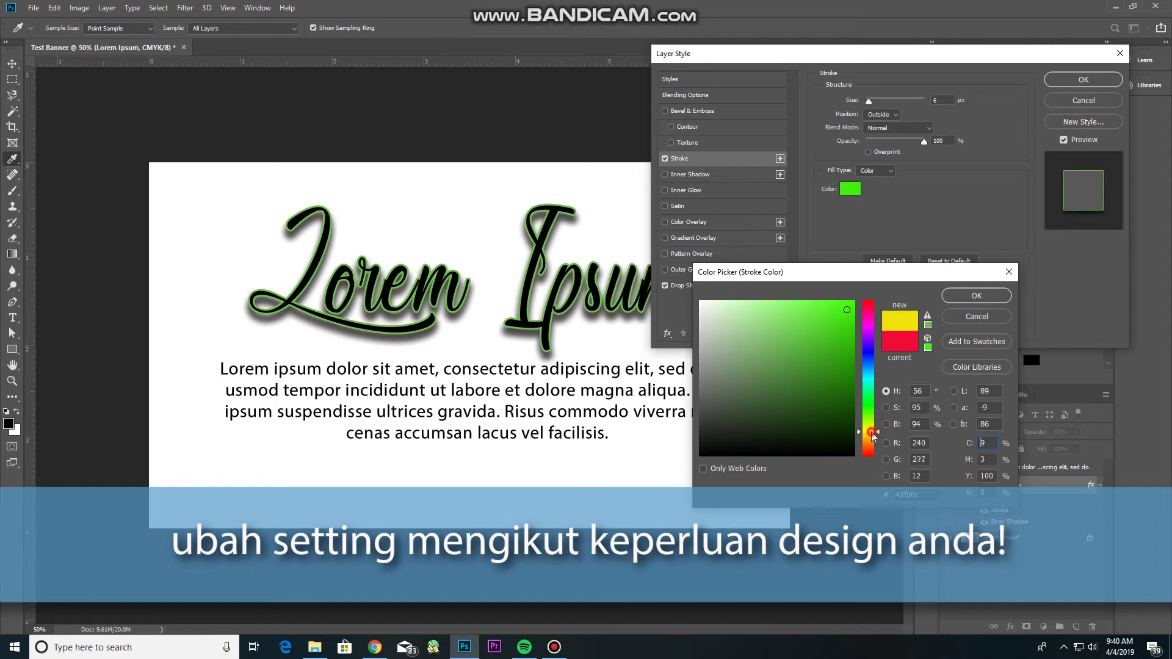
pyautogui.click(868, 326)
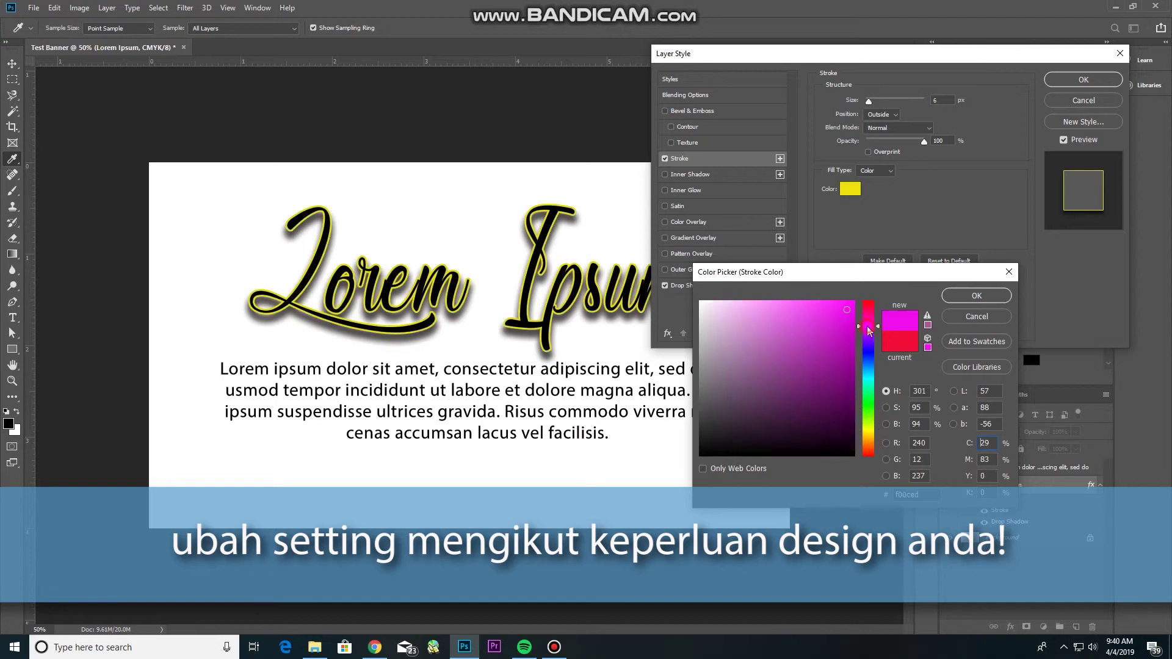
pyautogui.click(967, 293)
# Step: Set the title's drop shadow to 10 px distance and 11% spread, and enable Bevel & Emboss
pyautogui.click(706, 288)
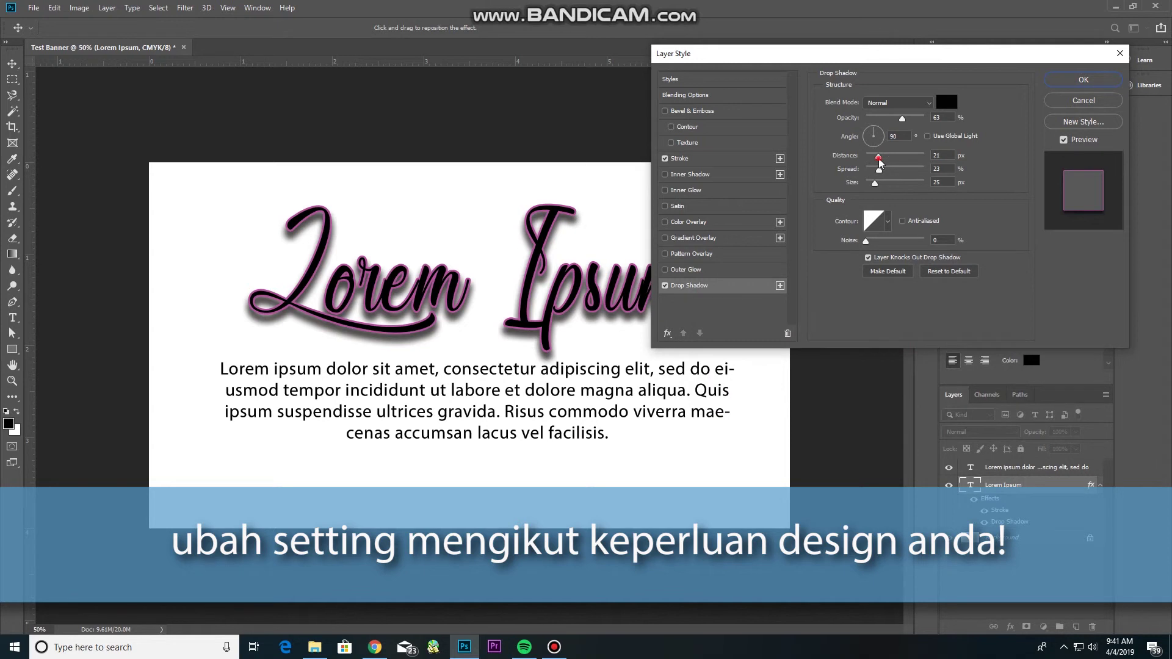
pyautogui.moveTo(879, 162); pyautogui.dragTo(874, 177)
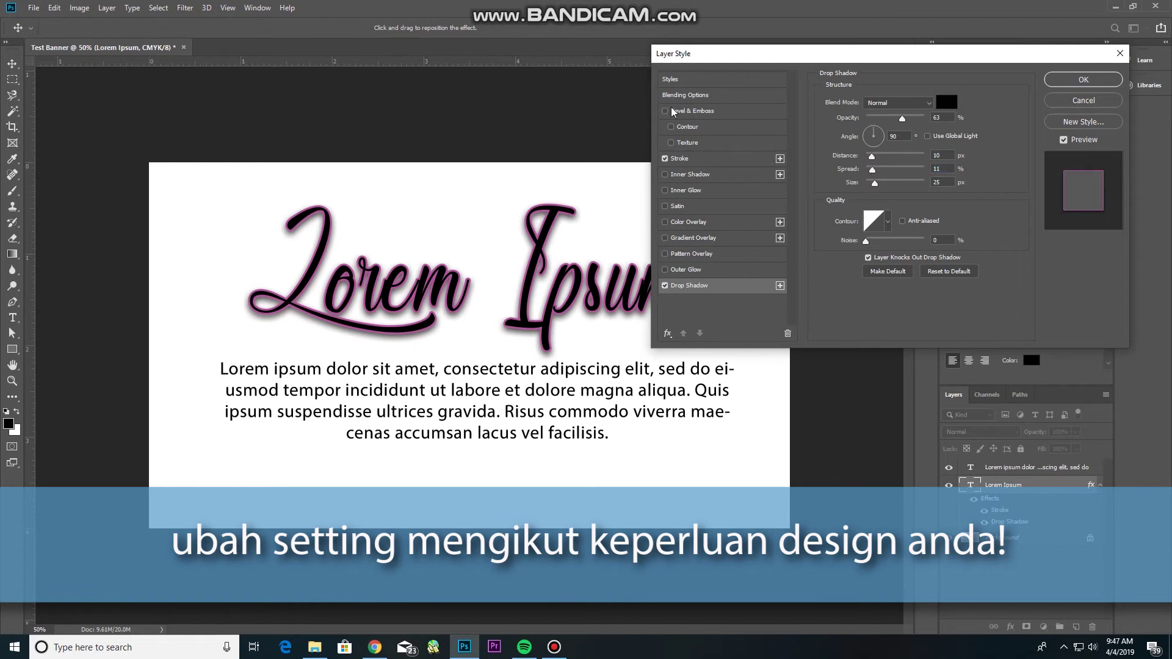
pyautogui.click(665, 112)
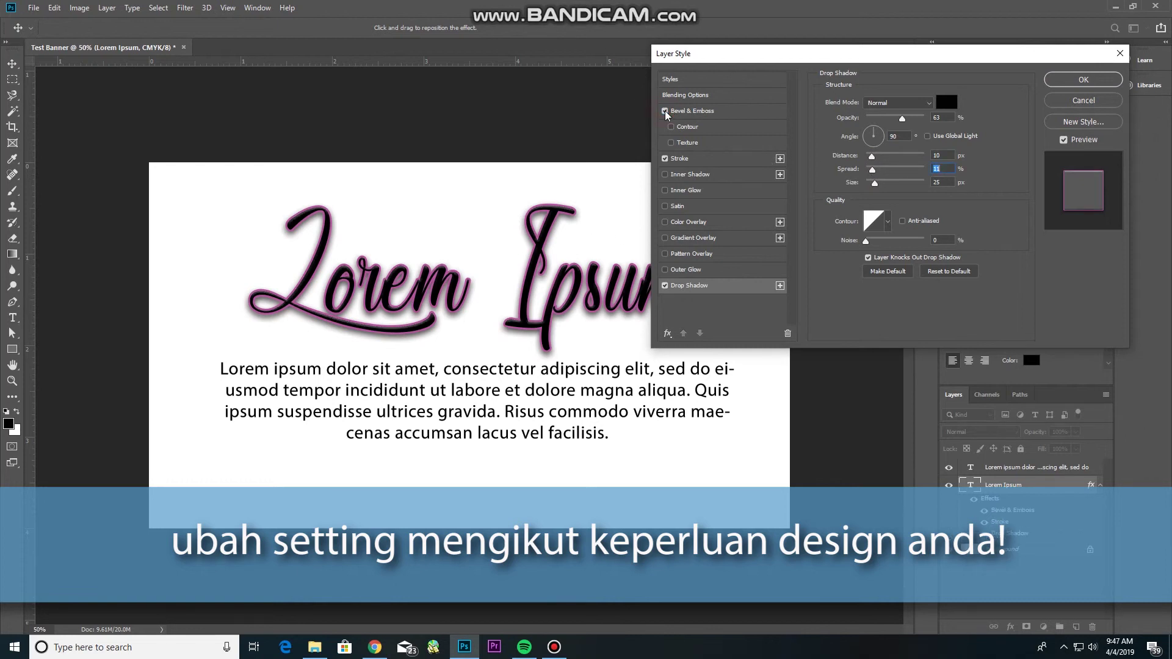
# Step: Try the Inner Shadow, Inner Glow and Satin effects on the title text and switch each one off again
pyautogui.click(665, 175)
pyautogui.click(665, 190)
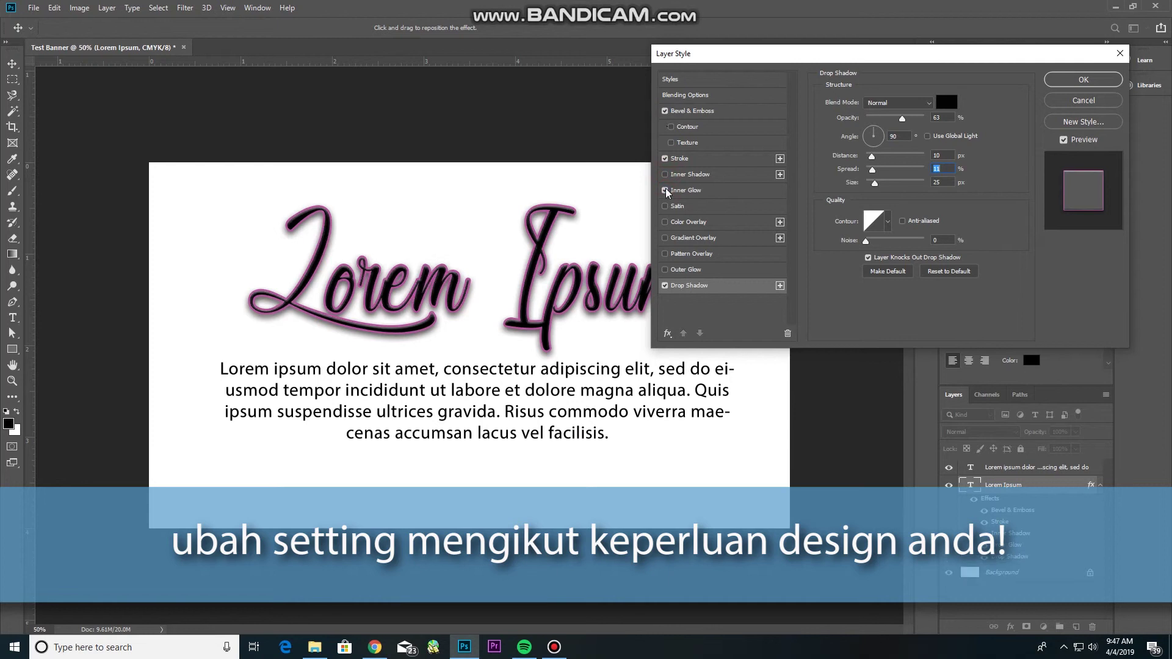
pyautogui.click(665, 206)
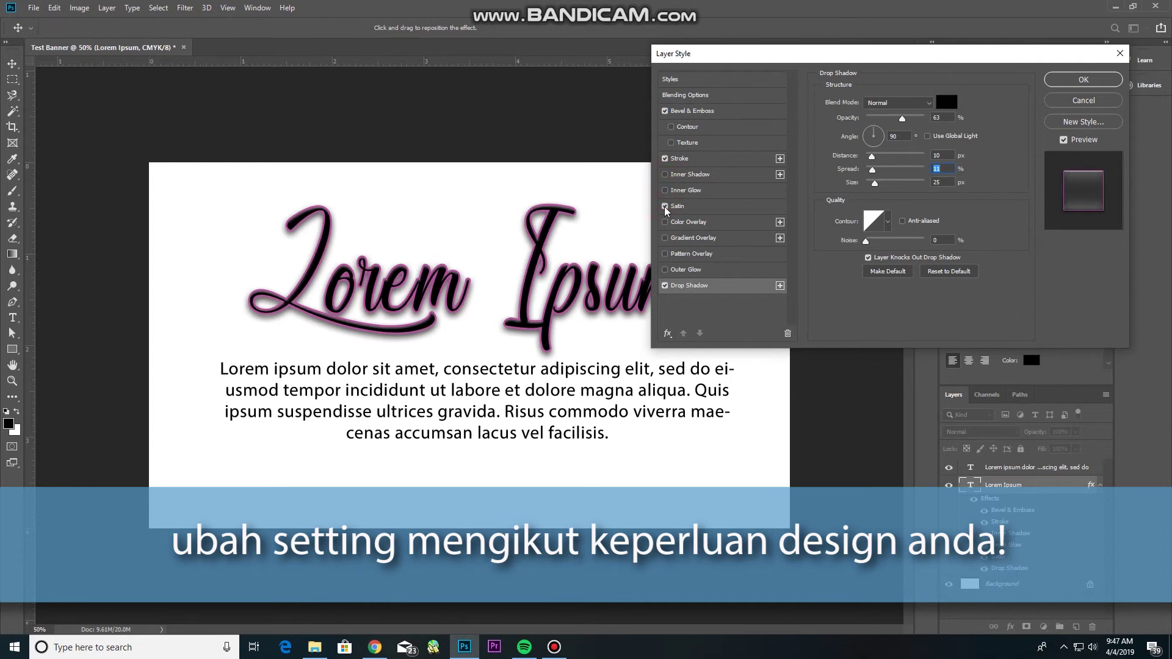
pyautogui.click(665, 207)
# Step: Enable a Color Overlay on the title text and set its color to orange (R 211, G 101, B 41)
pyautogui.click(665, 223)
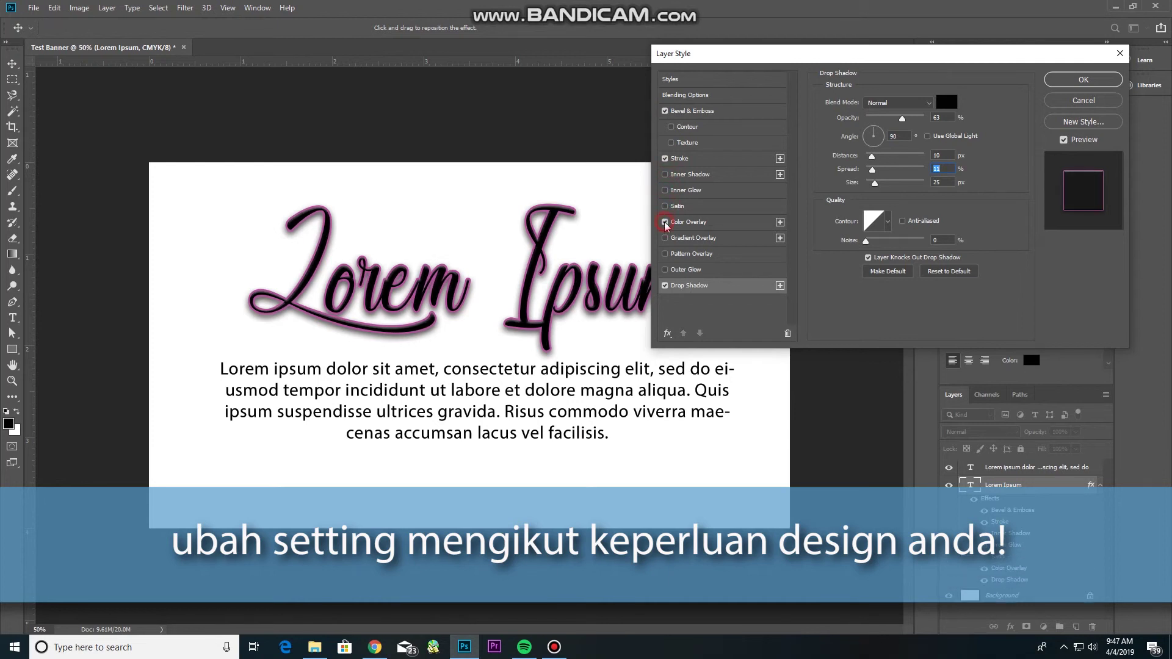
pyautogui.click(700, 223)
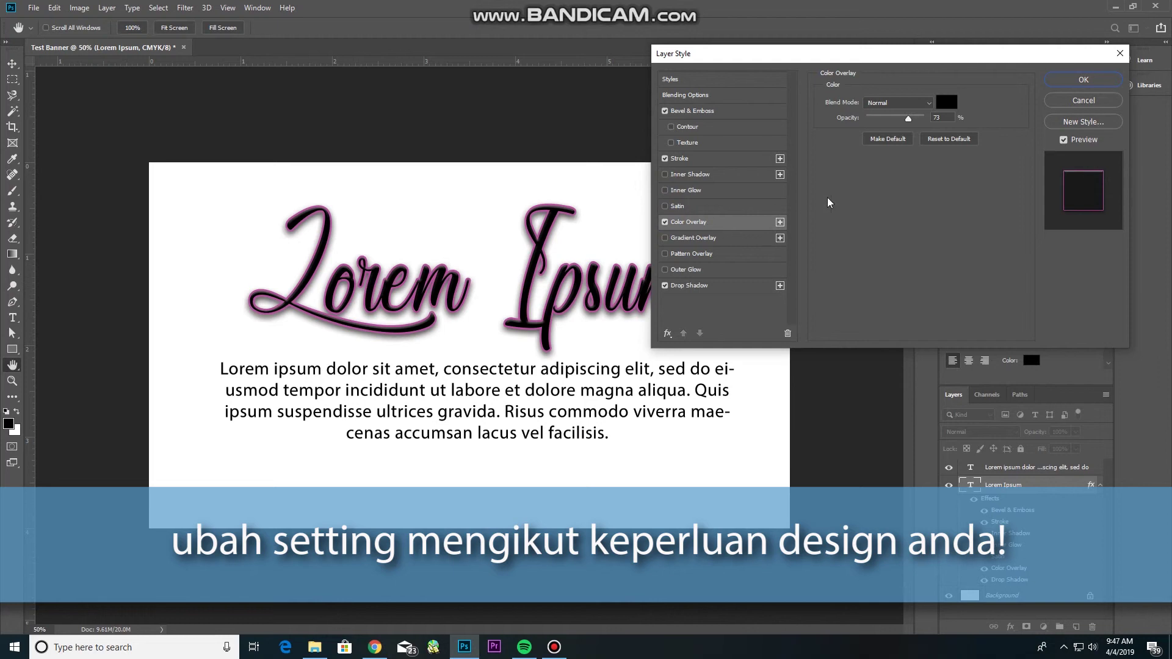
pyautogui.click(946, 102)
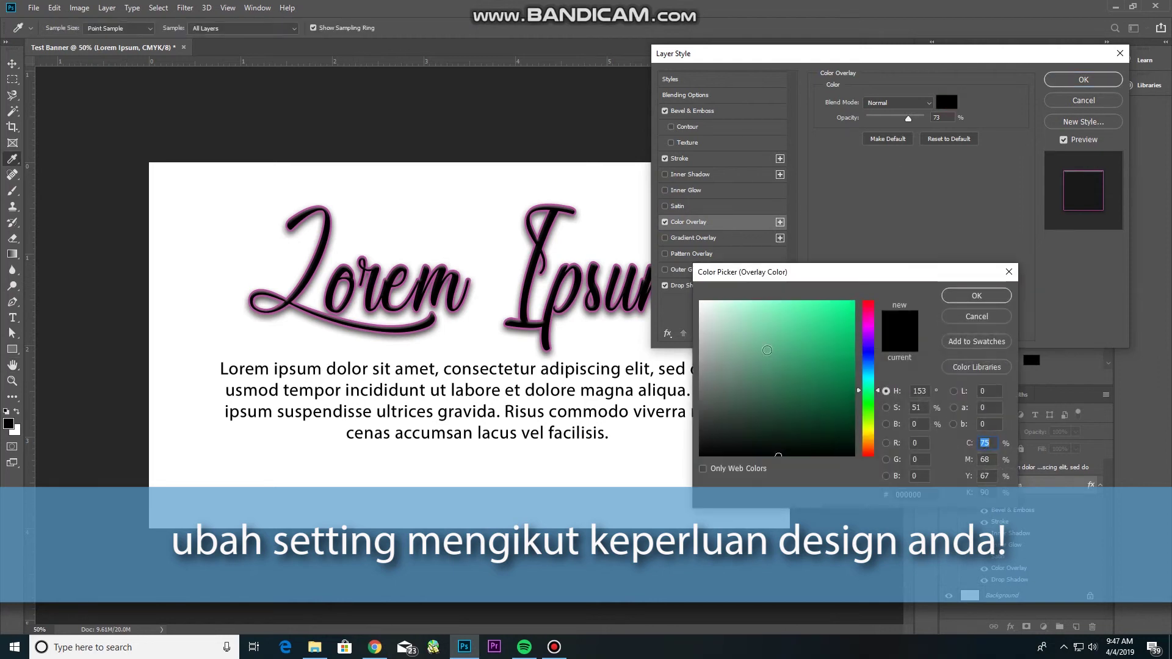
pyautogui.click(835, 338)
pyautogui.moveTo(831, 378)
pyautogui.mouseDown()
pyautogui.moveTo(822, 391)
pyautogui.moveTo(790, 367)
pyautogui.mouseUp()
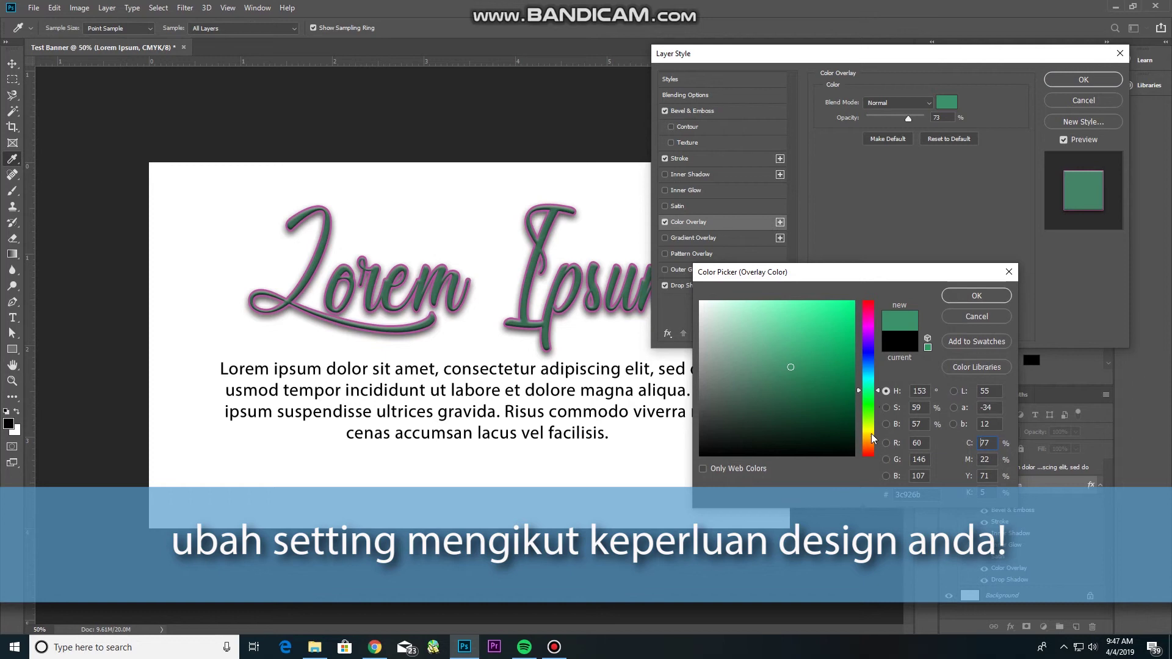
pyautogui.click(871, 433)
pyautogui.moveTo(810, 410); pyautogui.dragTo(823, 348)
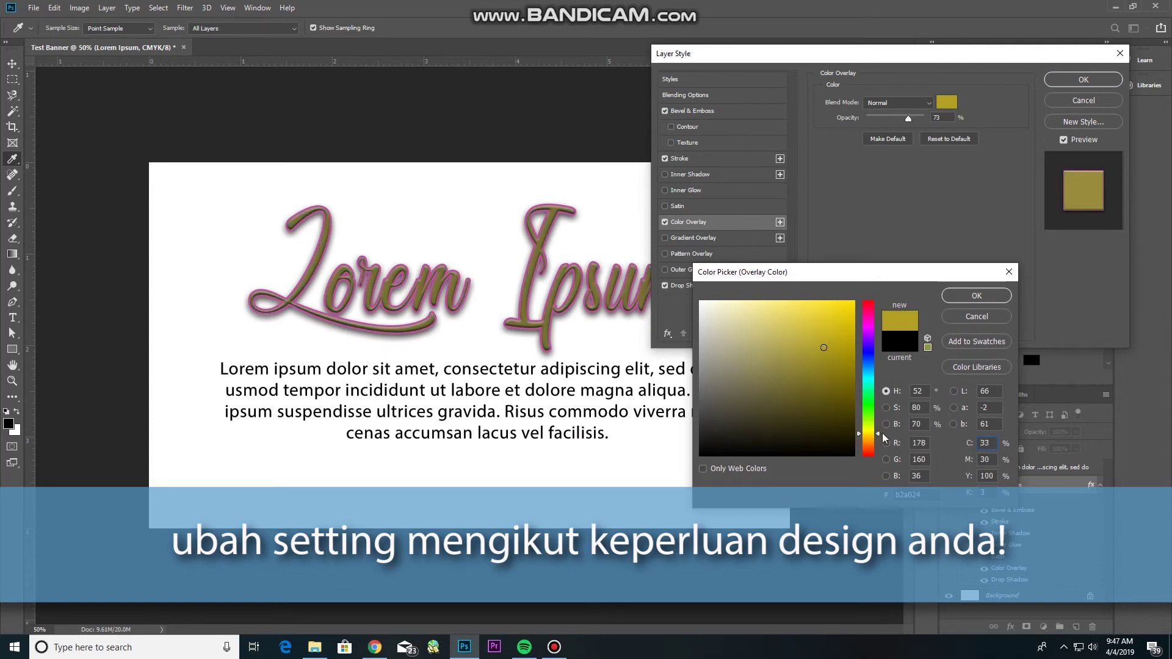
pyautogui.click(870, 447)
pyautogui.click(827, 422)
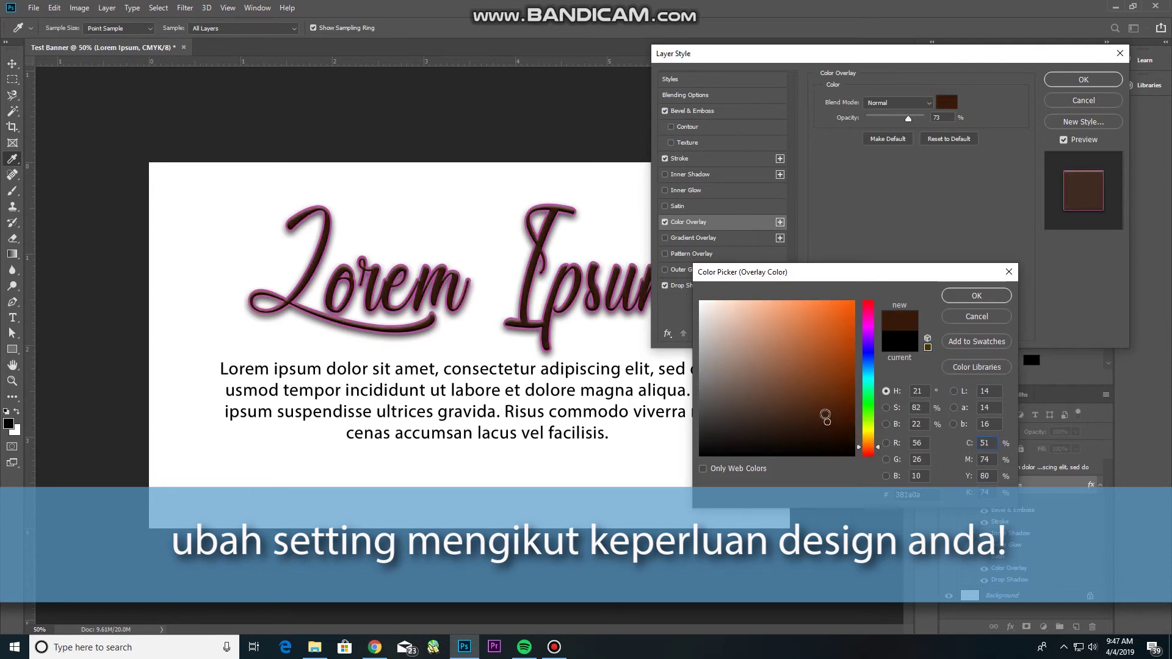
pyautogui.click(825, 327)
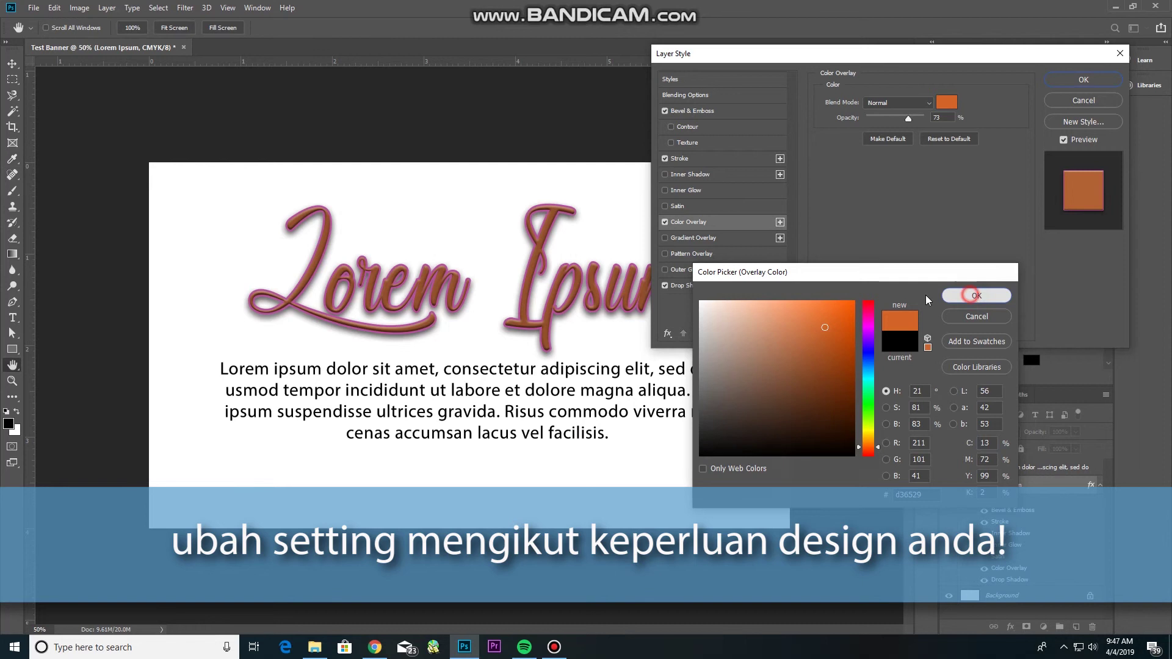
pyautogui.click(956, 296)
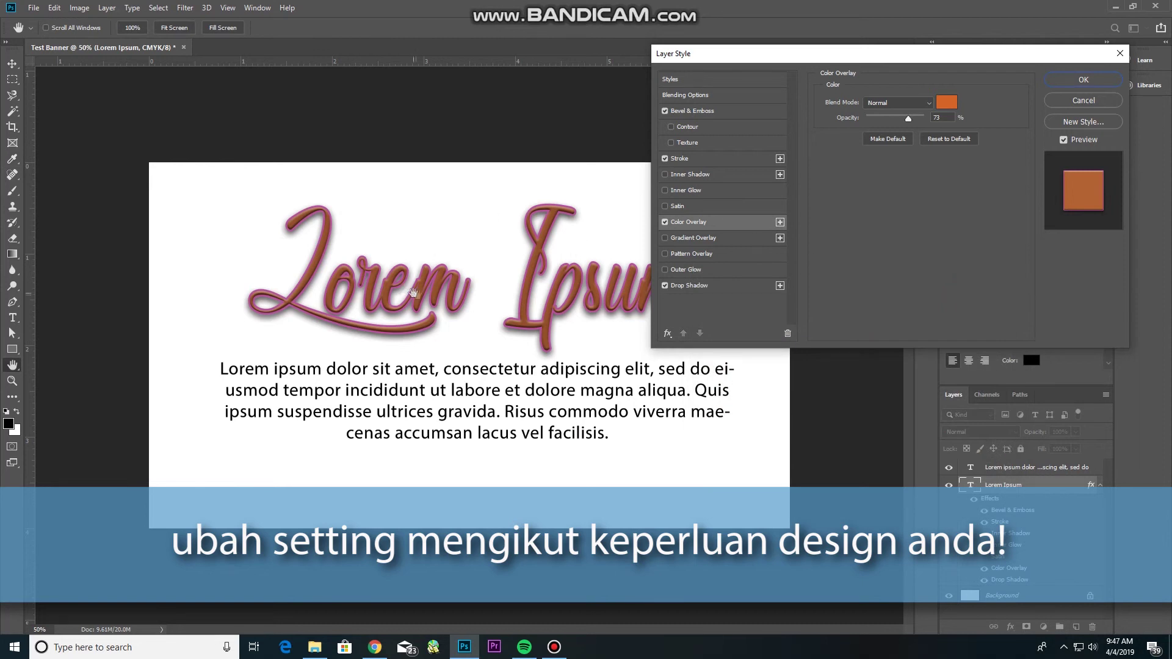
# Step: Switch off the title's Color Overlay, enable Gradient Overlay instead and show the gradient settings
pyautogui.click(665, 222)
pyautogui.click(665, 237)
pyautogui.click(711, 238)
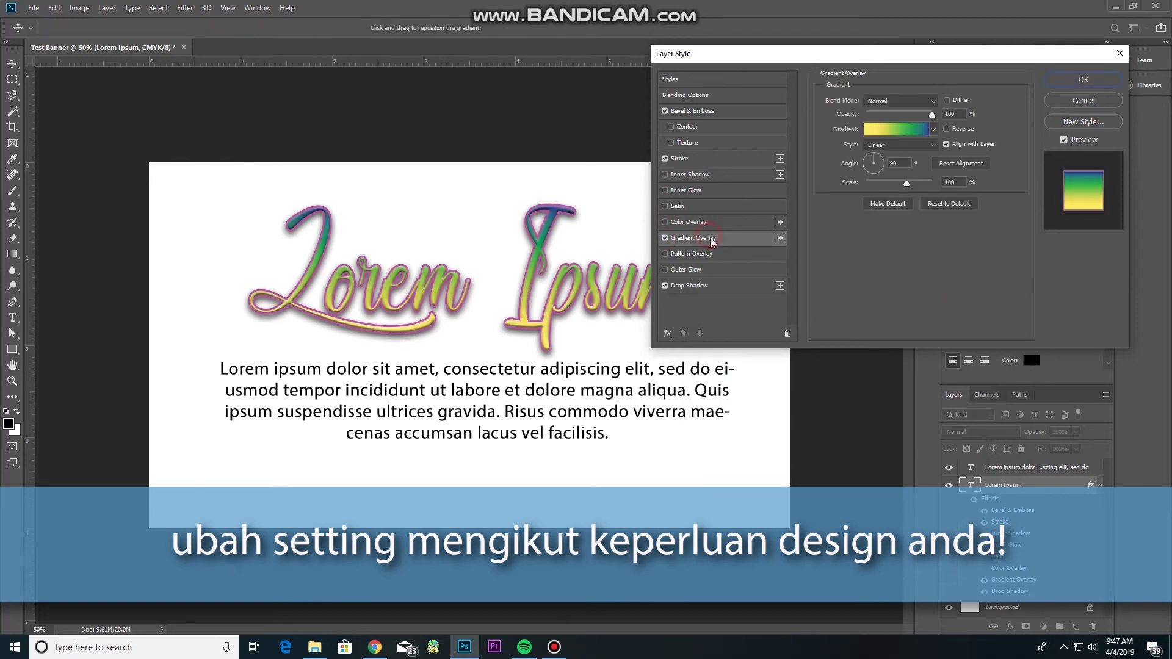
# Step: Set the title's gradient overlay to the blue, red and yellow gradient preset
pyautogui.click(933, 130)
pyautogui.click(915, 174)
pyautogui.click(896, 154)
pyautogui.click(934, 154)
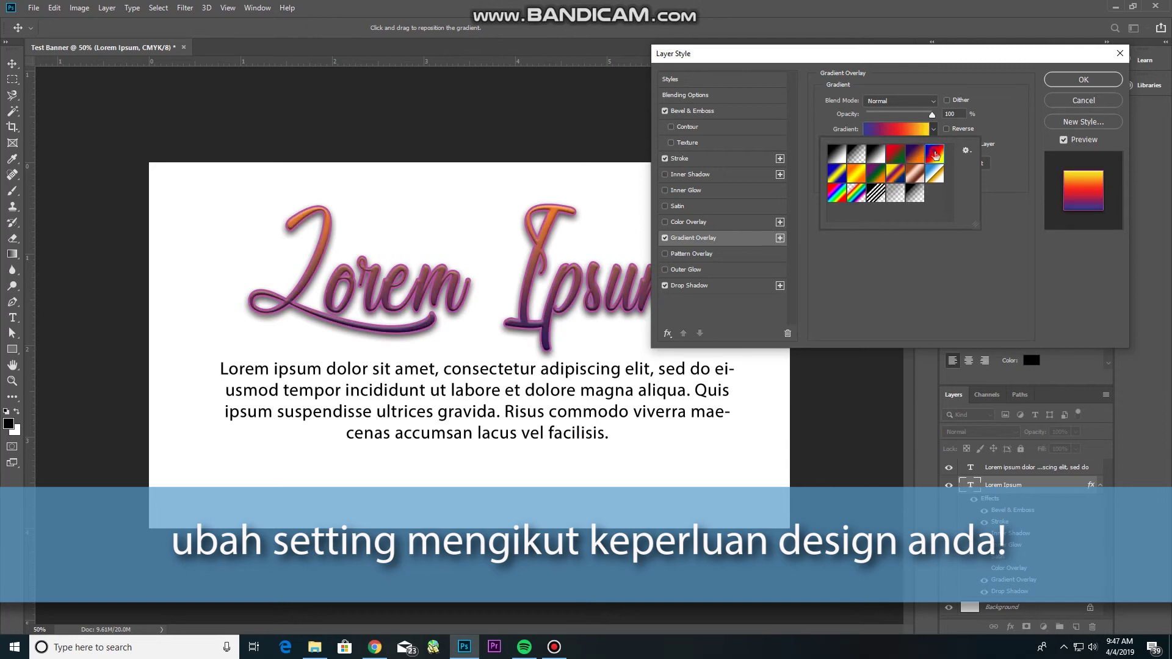
# Step: Try Pattern Overlay on the title text, switch it off again and apply the layer style
pyautogui.click(665, 253)
pyautogui.click(665, 253)
pyautogui.click(665, 254)
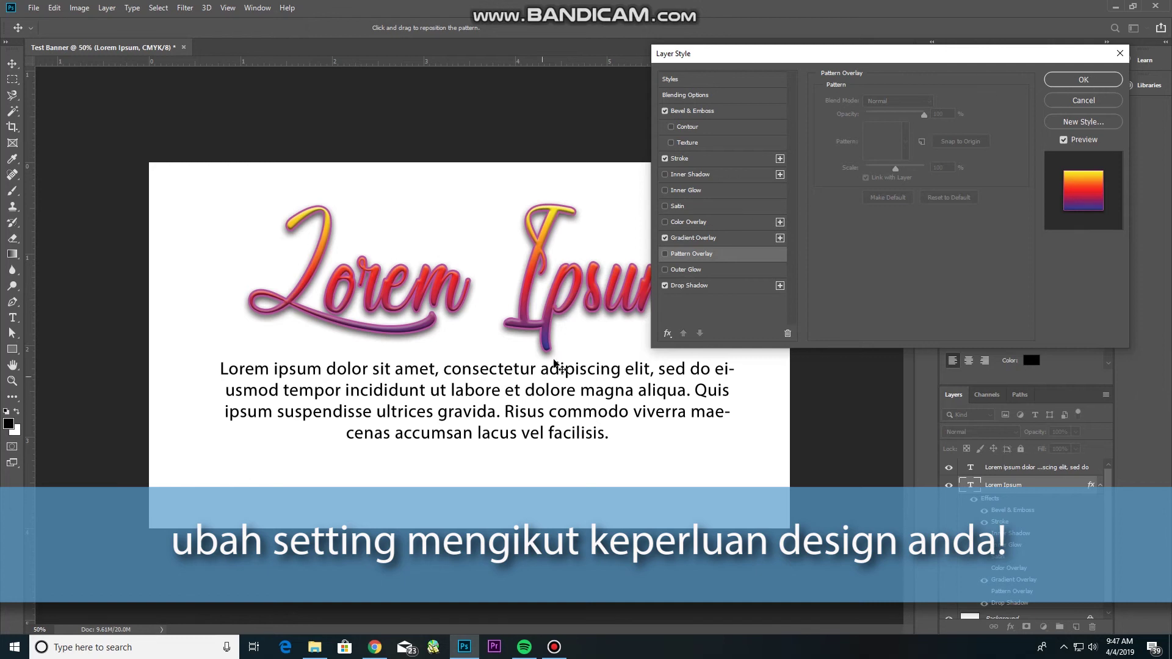
pyautogui.press('Return')
# Step: Enable a Drop Shadow on the body paragraph's text layer and show the shadow settings
pyautogui.click(641, 398)
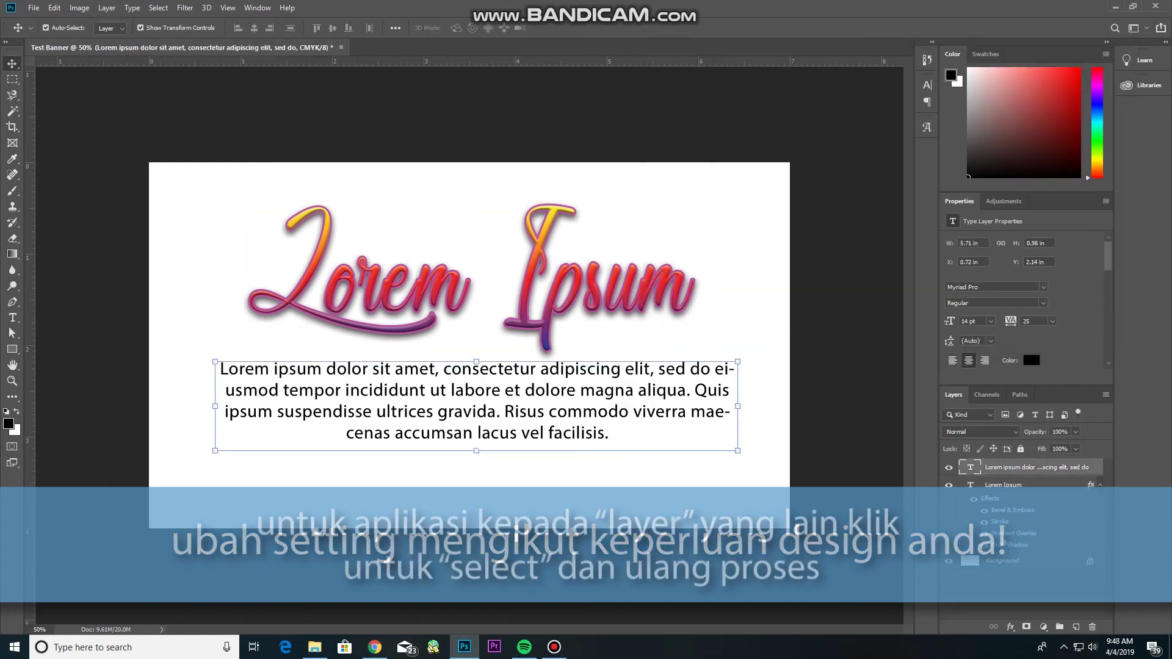
pyautogui.click(1010, 629)
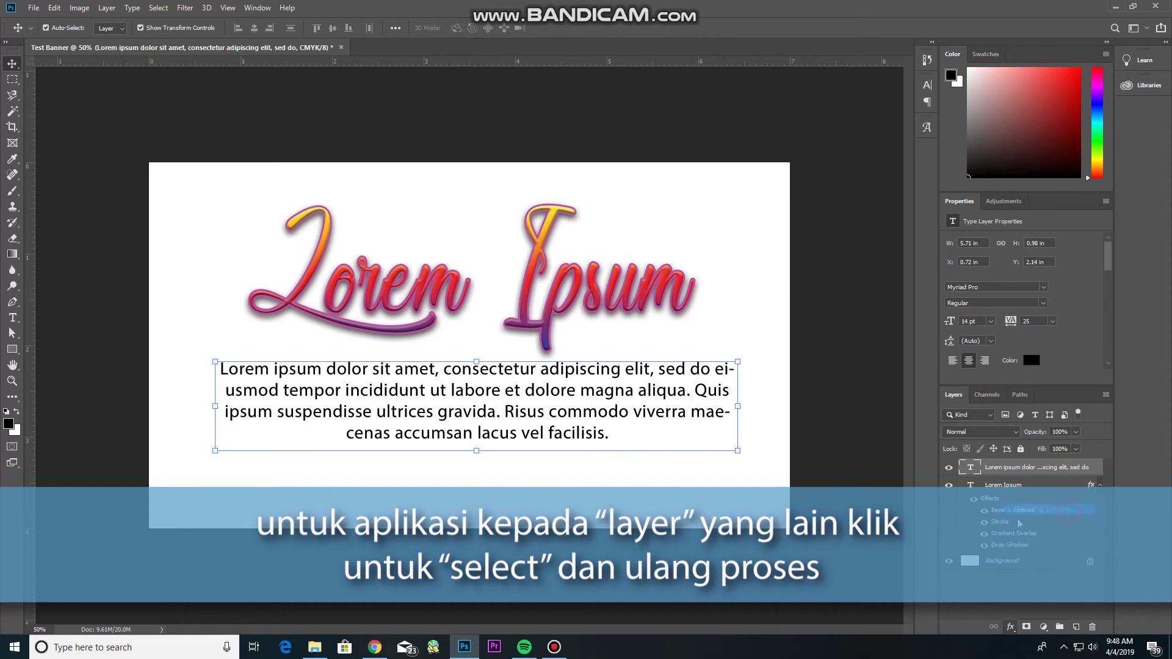
pyautogui.click(1038, 512)
pyautogui.click(664, 285)
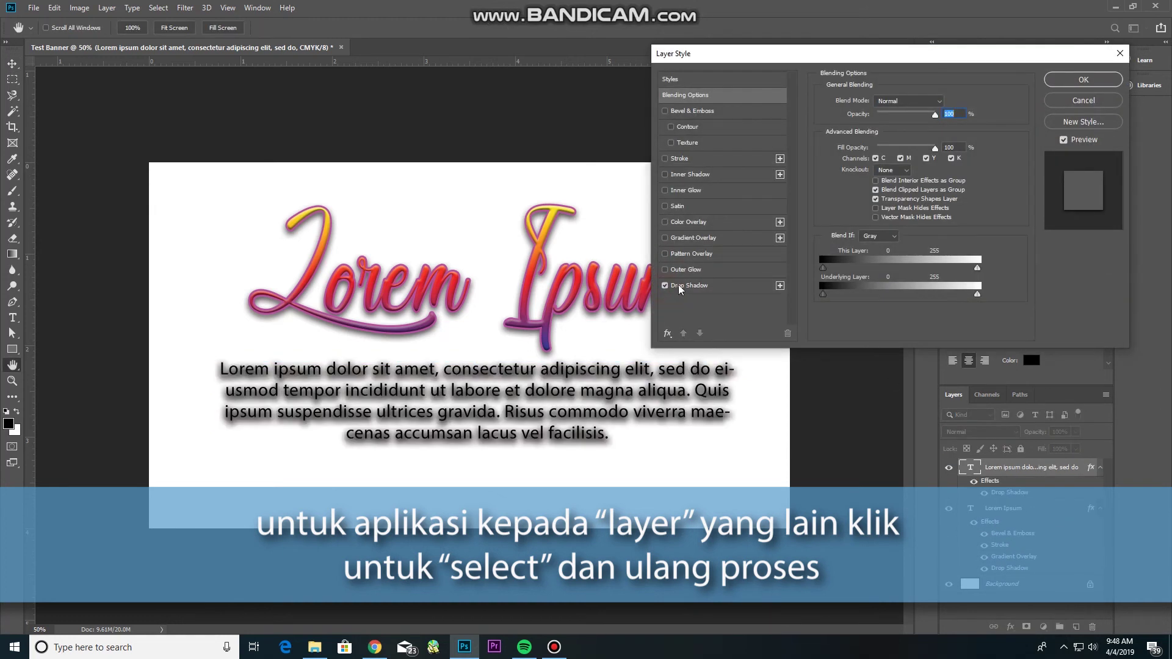
pyautogui.click(685, 287)
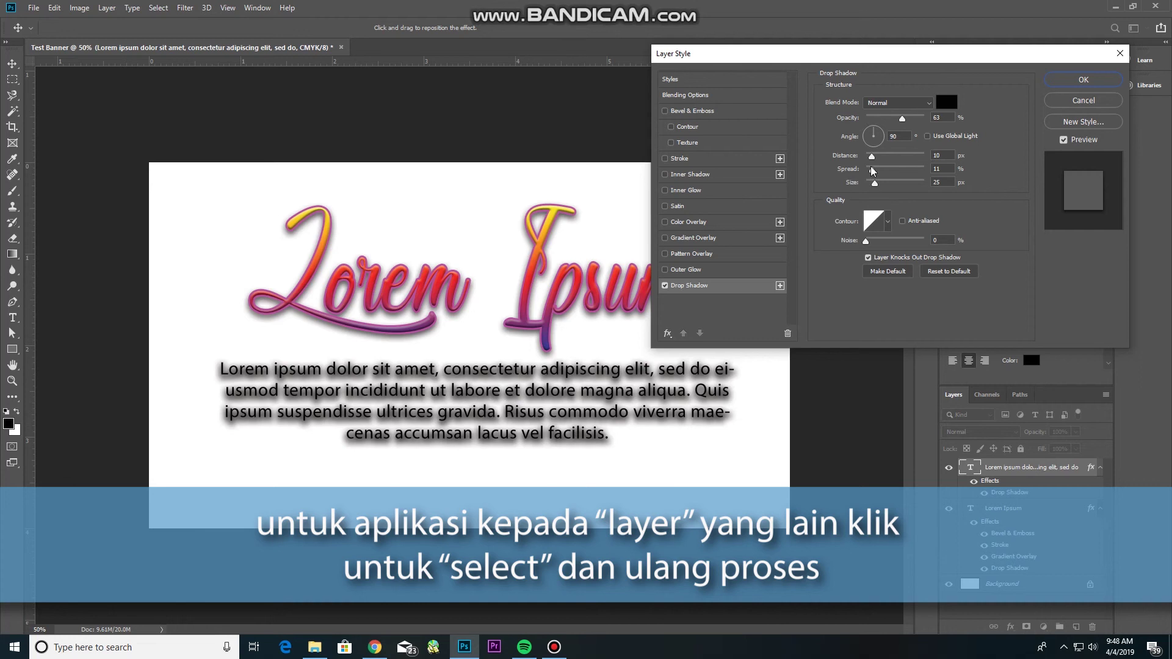
# Step: Set the paragraph's drop shadow to 10 px size, 5% spread and 4 px distance
pyautogui.moveTo(876, 185); pyautogui.dragTo(872, 189)
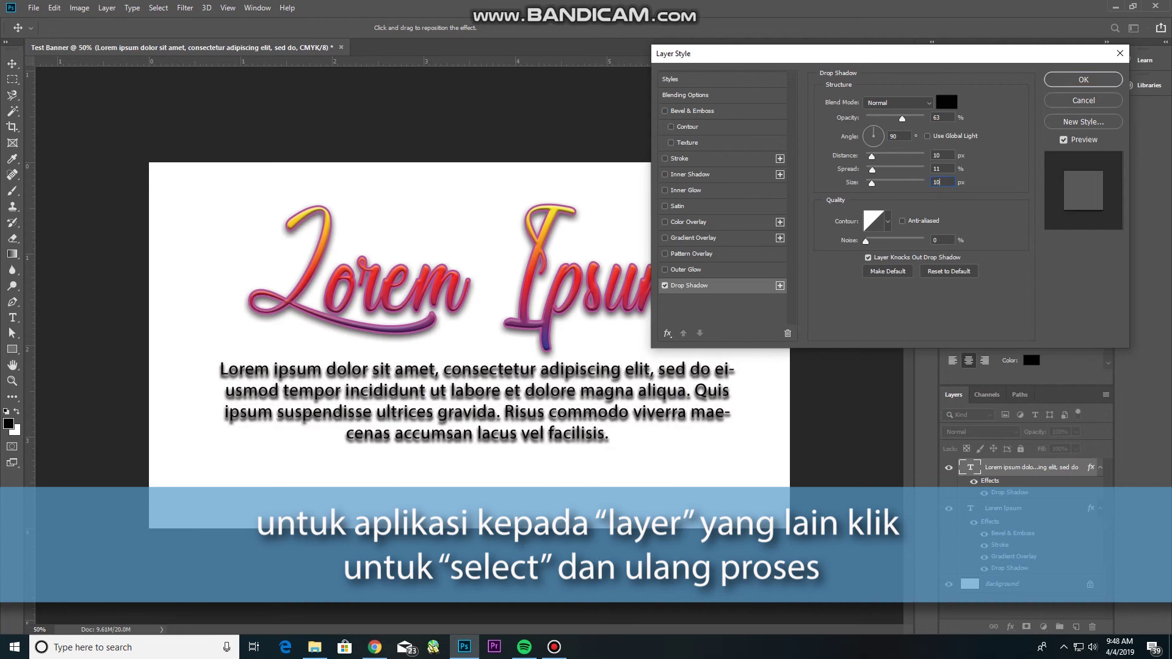
pyautogui.moveTo(872, 170); pyautogui.dragTo(870, 170)
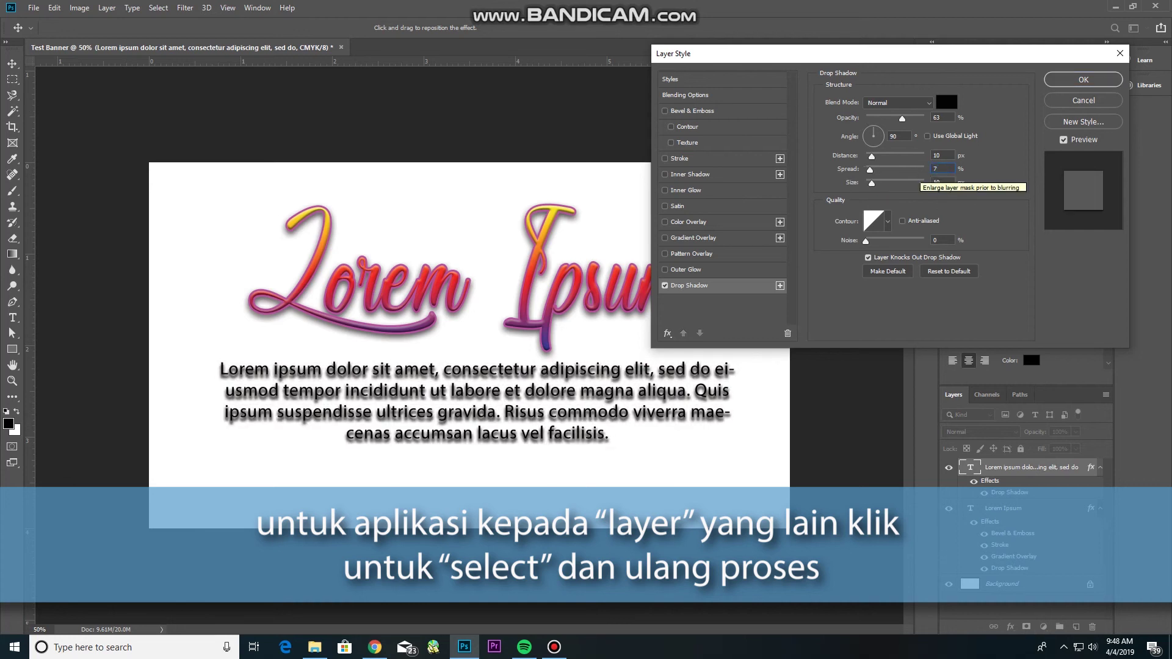
pyautogui.write('5')
pyautogui.click(940, 152)
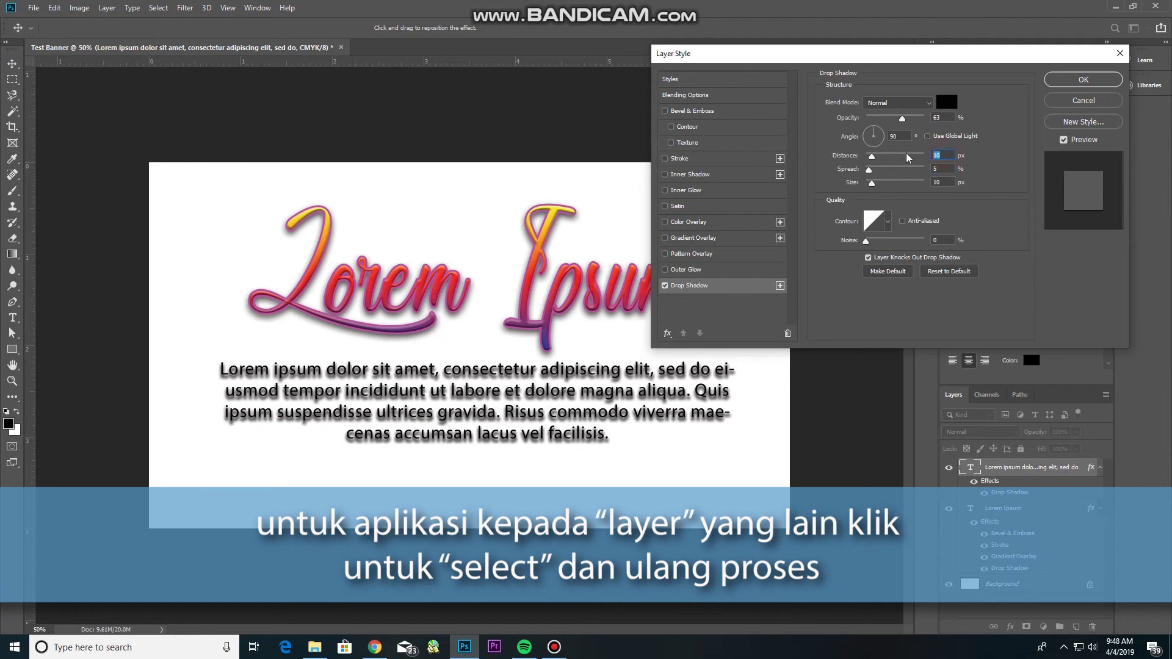
pyautogui.write('4')
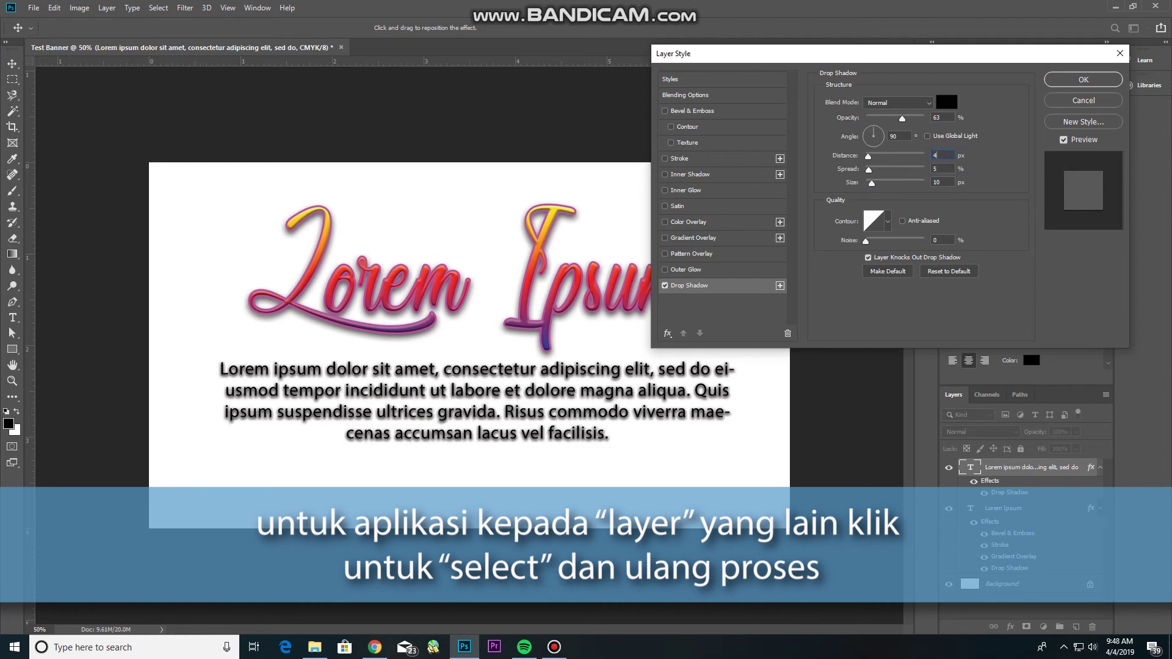
# Step: Enable a Stroke on the body paragraph and set its size to 3 px
pyautogui.click(665, 159)
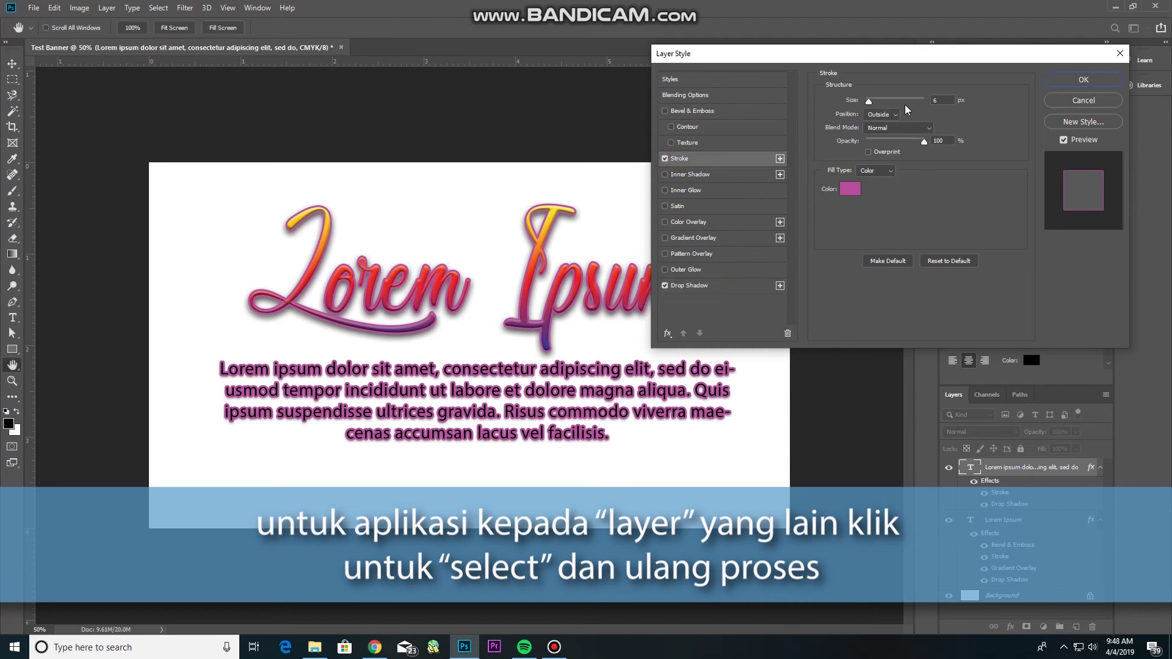
pyautogui.doubleClick(942, 100)
pyautogui.write('2')
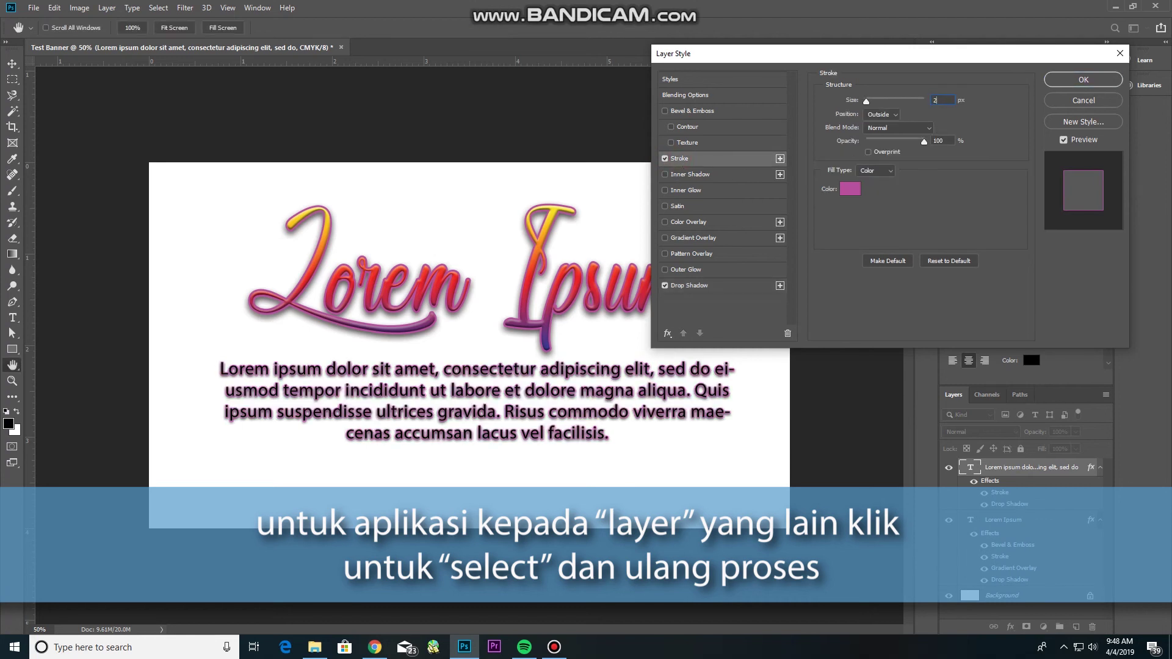
pyautogui.press('Up')
# Step: Set the paragraph's stroke color to green, apply the layer style and deselect the layers
pyautogui.click(850, 187)
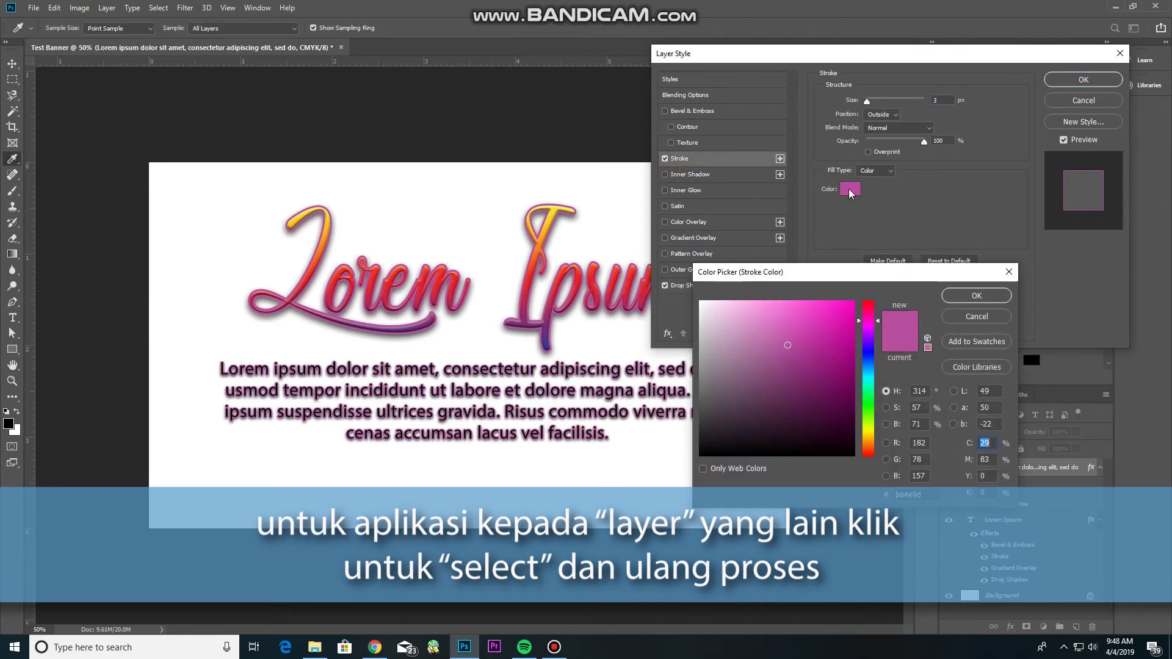
pyautogui.click(867, 403)
pyautogui.click(977, 295)
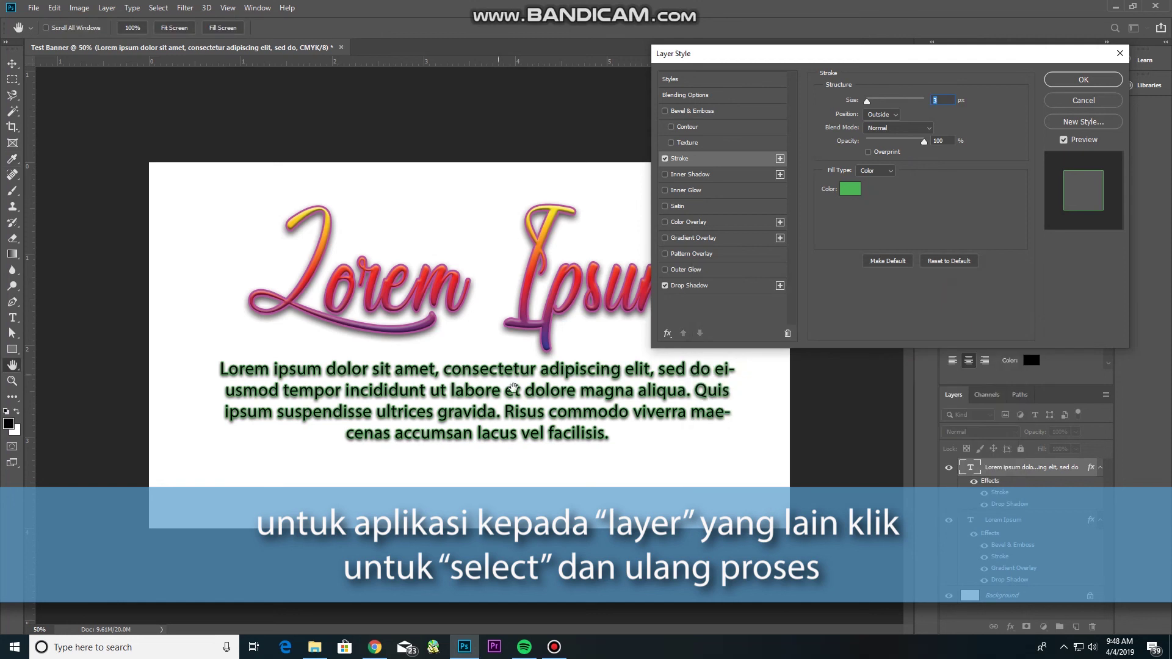
pyautogui.click(1095, 83)
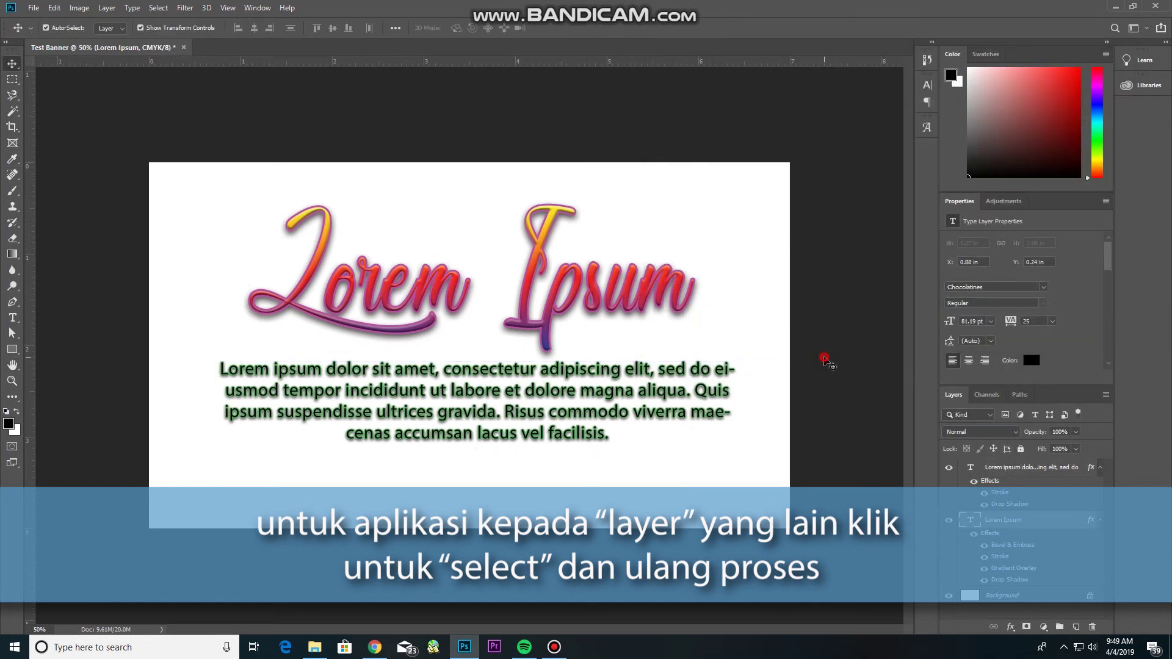
pyautogui.click(817, 410)
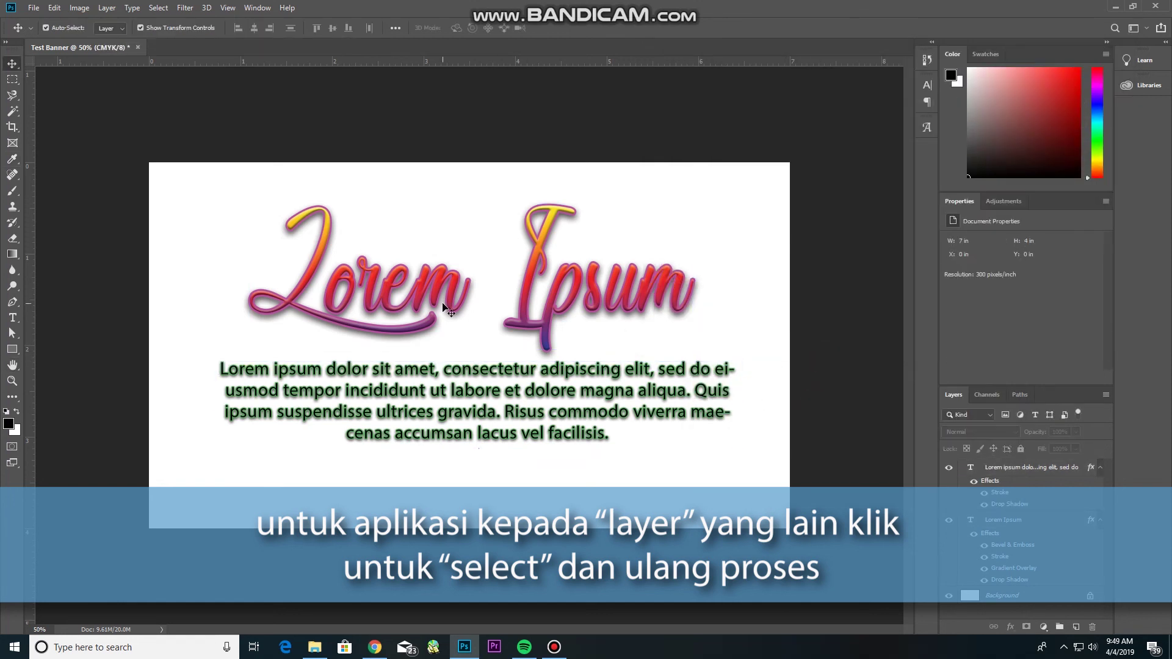
# Step: Compare the paragraph and the title with and without their layer effects by toggling each layer's effects visibility
pyautogui.click(974, 482)
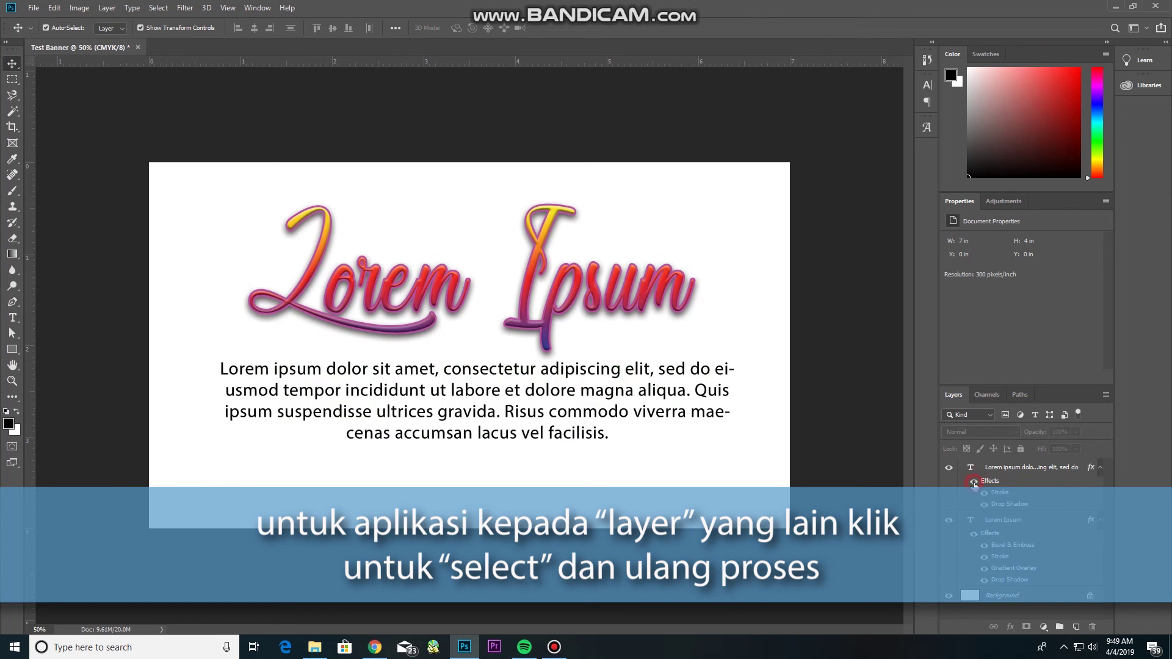
pyautogui.click(975, 481)
pyautogui.click(974, 535)
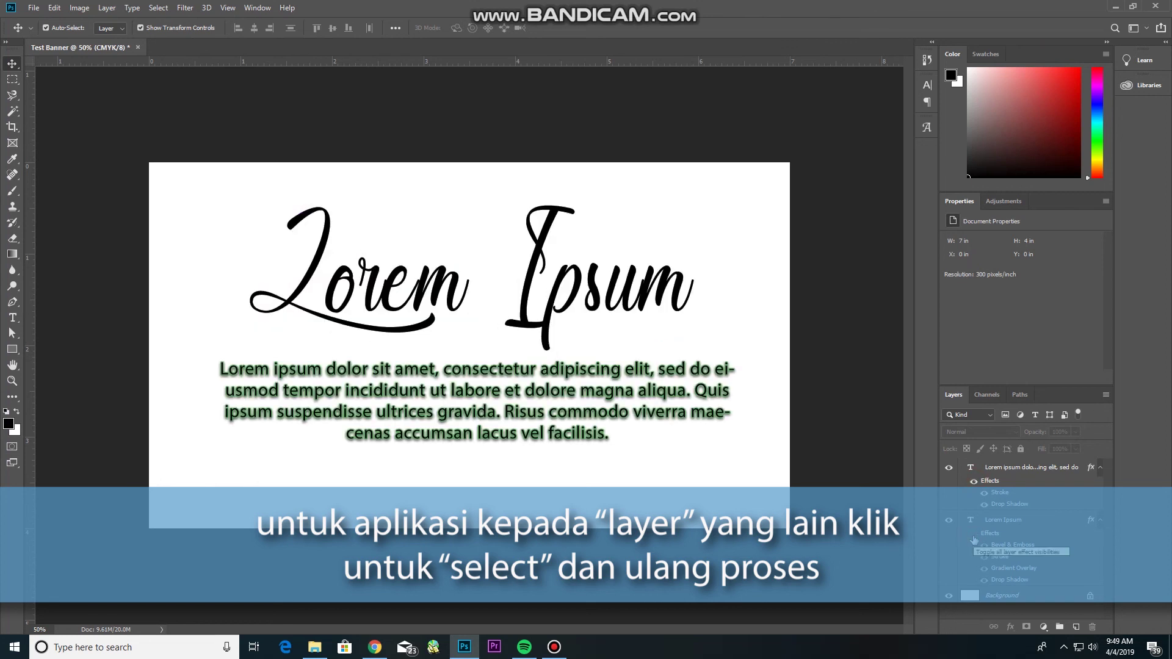
pyautogui.click(974, 537)
pyautogui.click(974, 537)
pyautogui.click(974, 535)
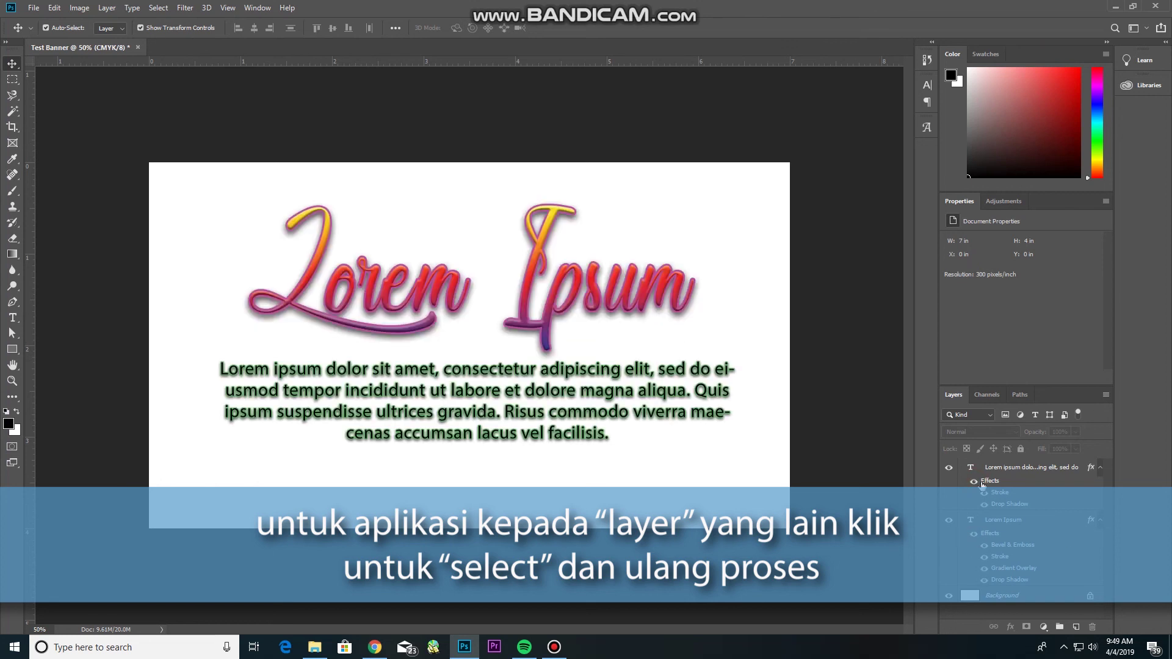
pyautogui.click(974, 482)
pyautogui.click(973, 483)
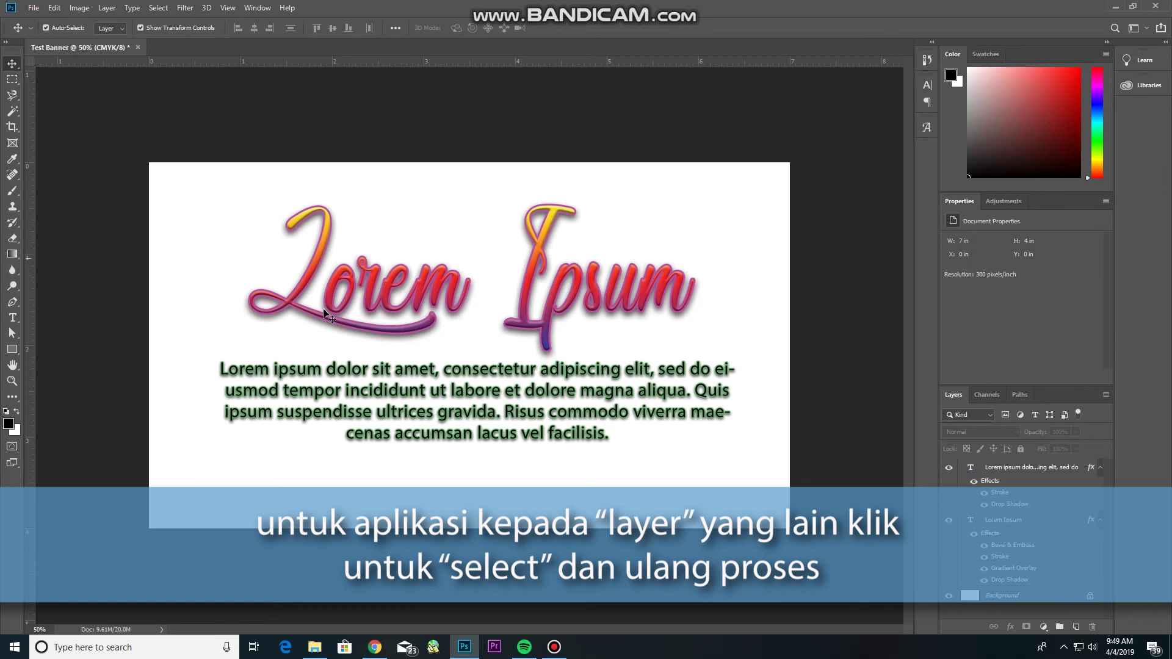